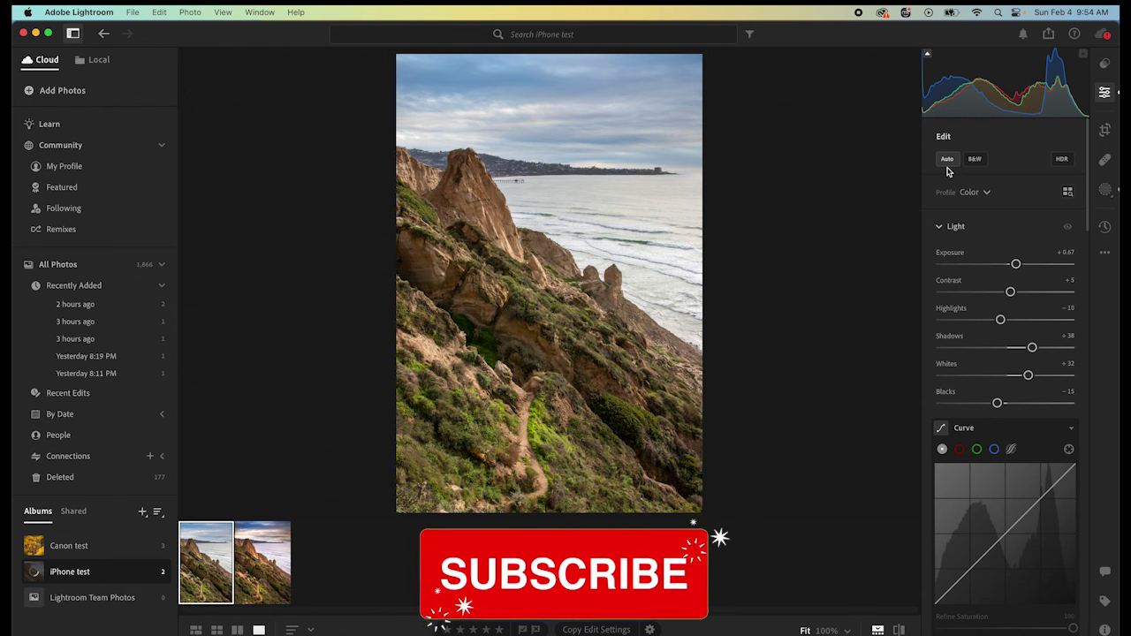
- Compare with the sunset version, then lower Mask 1 (Sky) exposure to +2.24 on the grey-sky photo
left_click(256, 570)
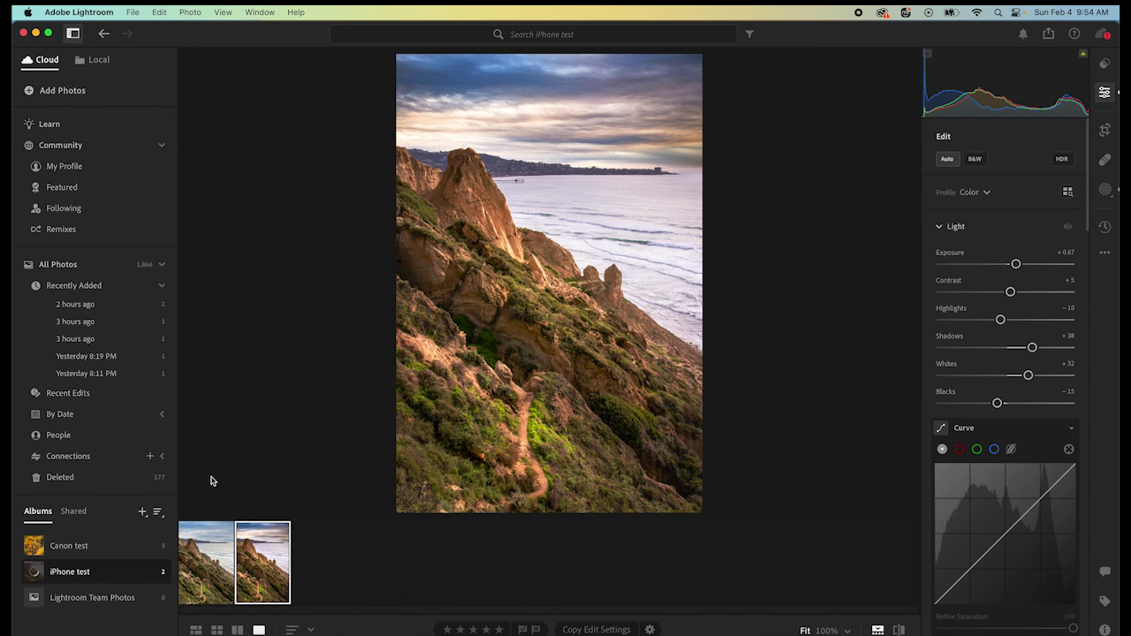
left_click(194, 570)
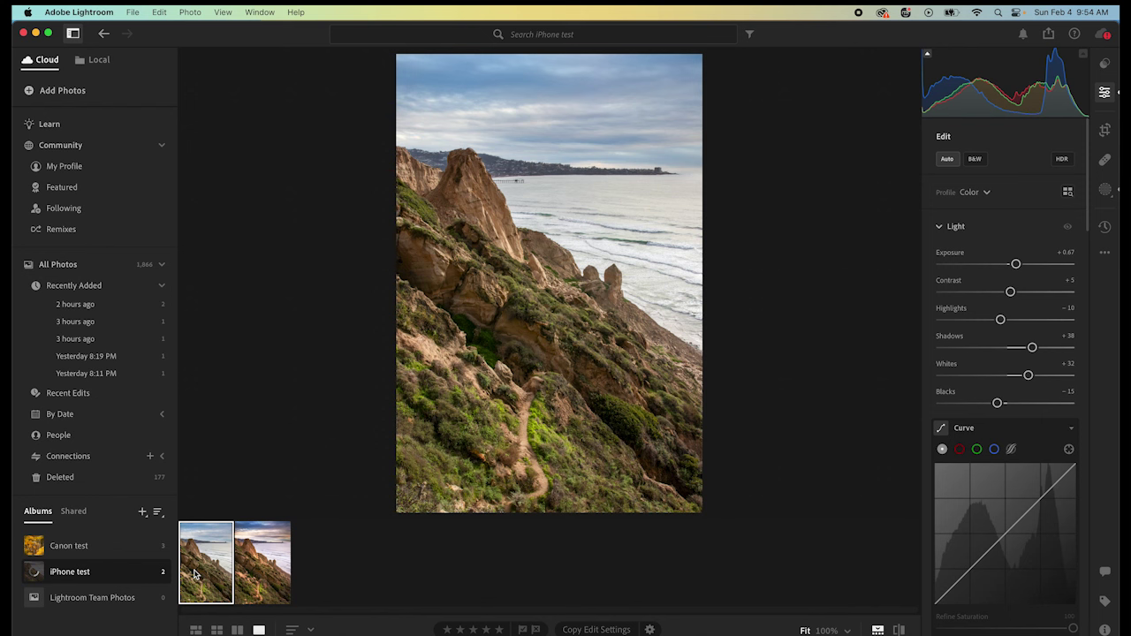
left_click(1106, 191)
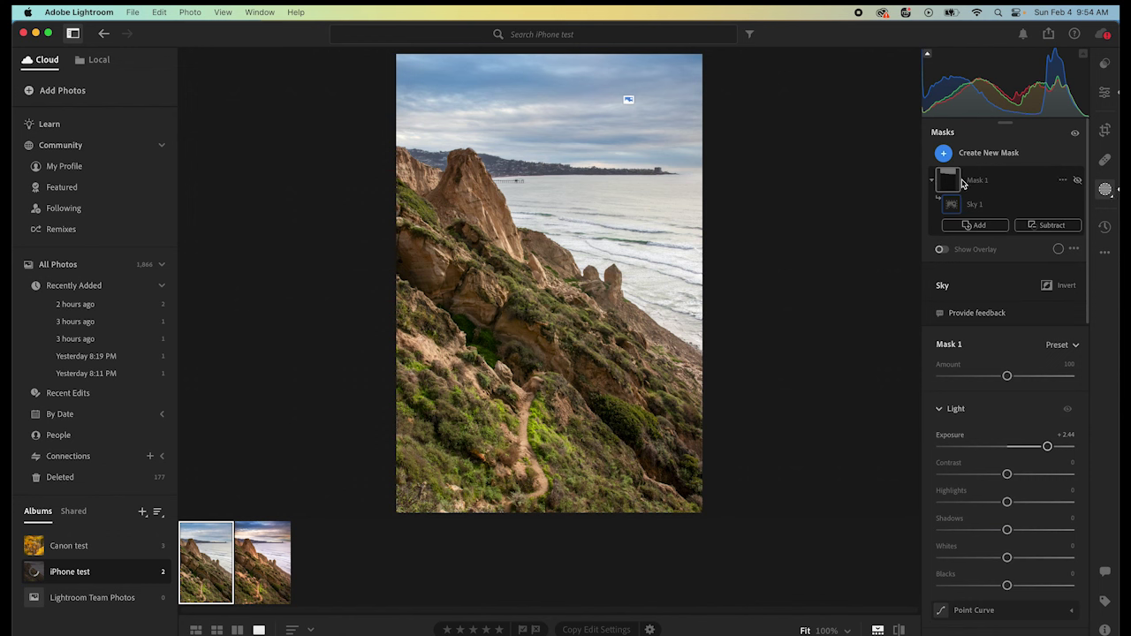
left_click(1077, 180)
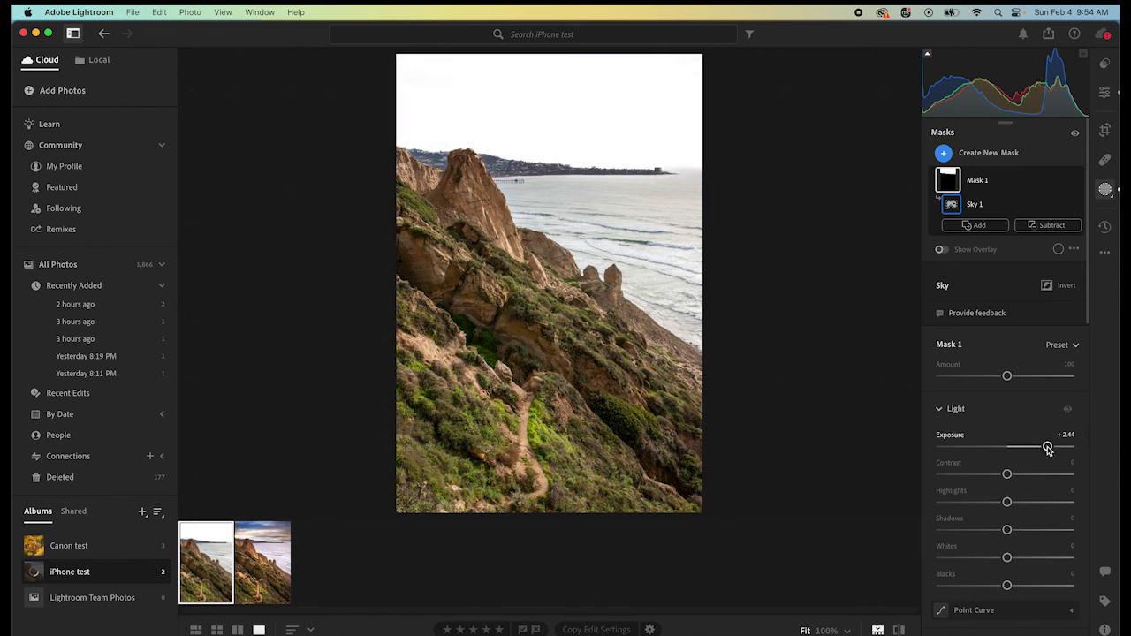
mouse_move(1047, 448)
left_mouse_down()
mouse_move(1002, 448)
mouse_move(1043, 449)
left_mouse_up()
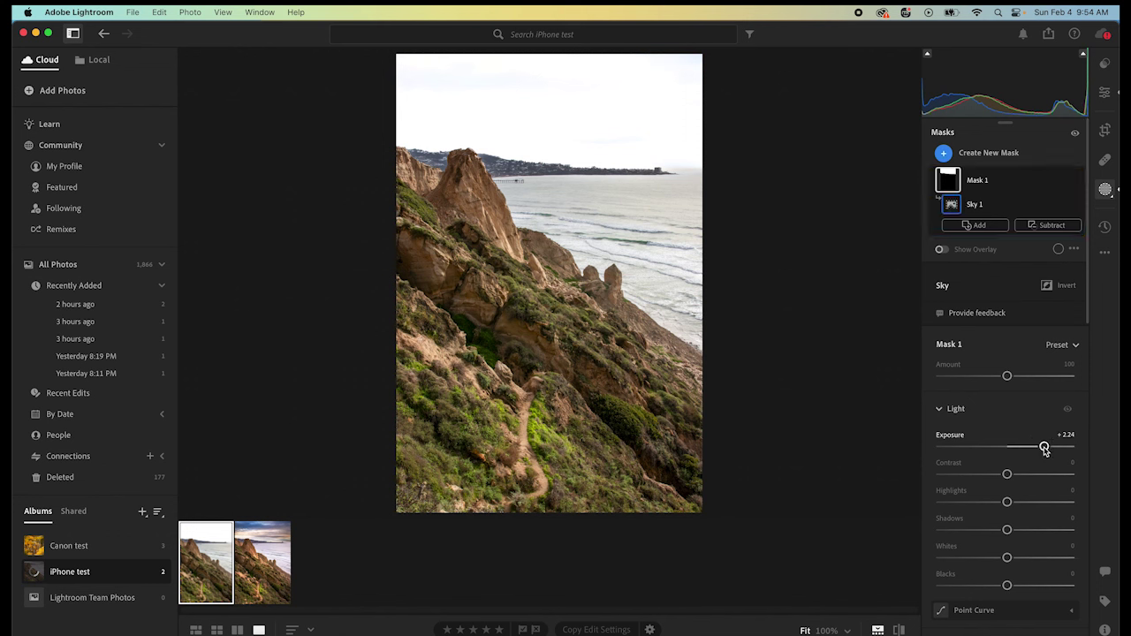
- Send the grey-sky photo to Photoshop and unlock its Background into Layer 0
right_click(211, 562)
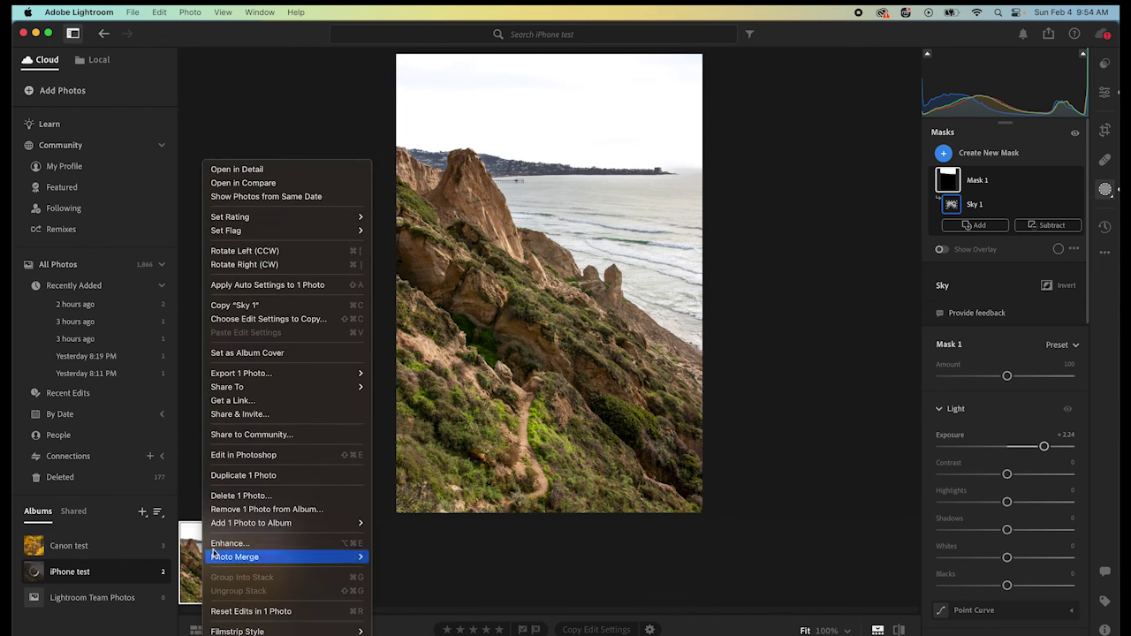
left_click(271, 456)
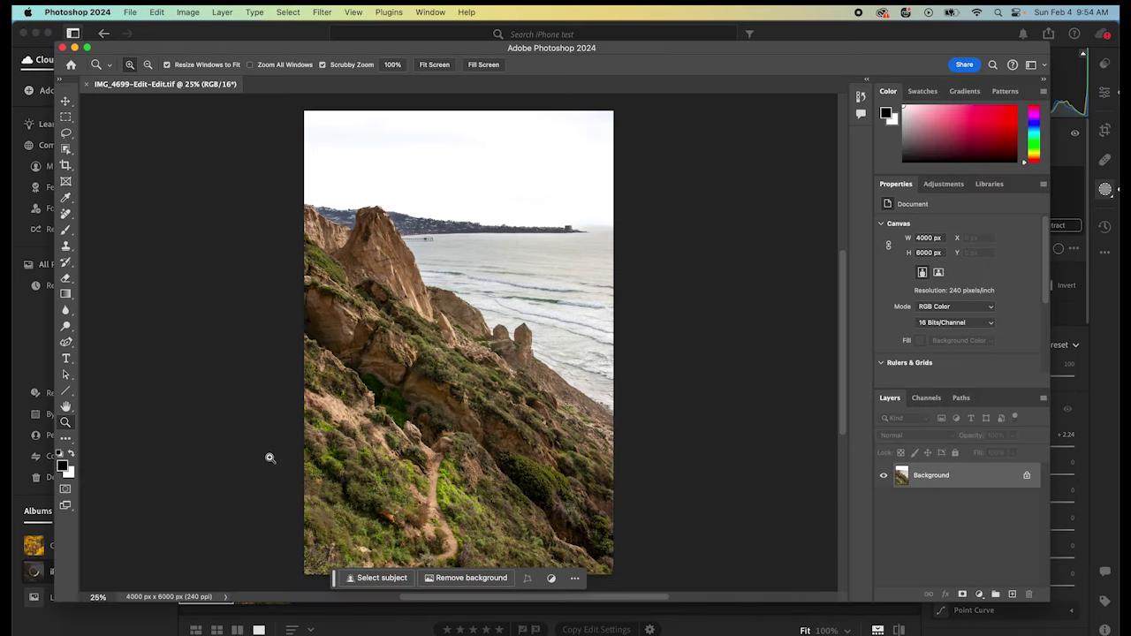
left_click(1026, 476)
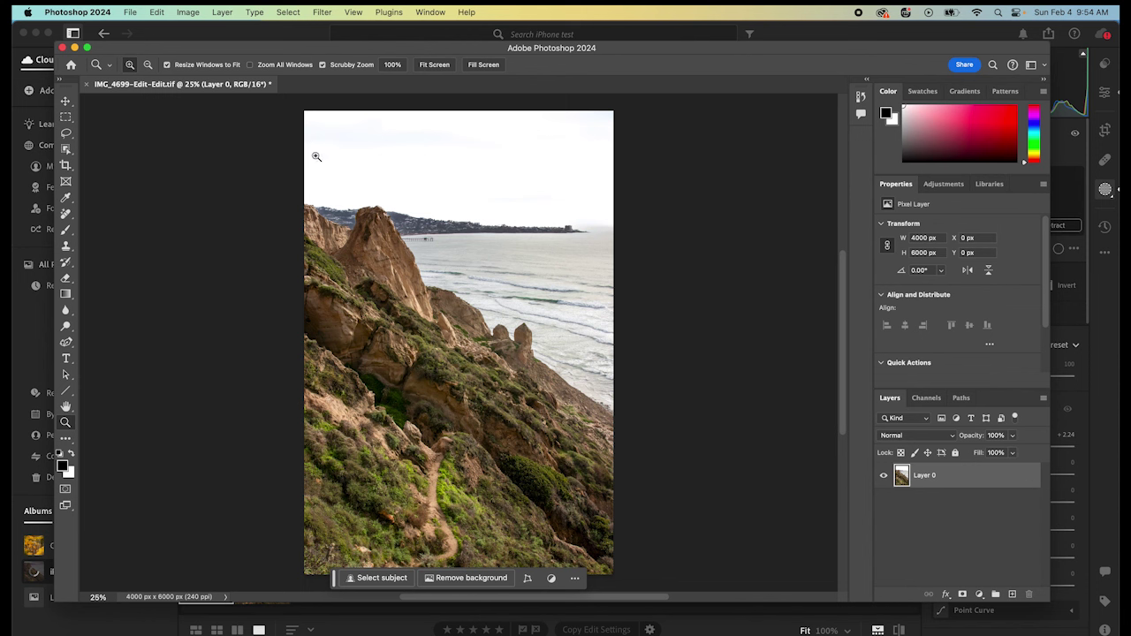
left_click(156, 12)
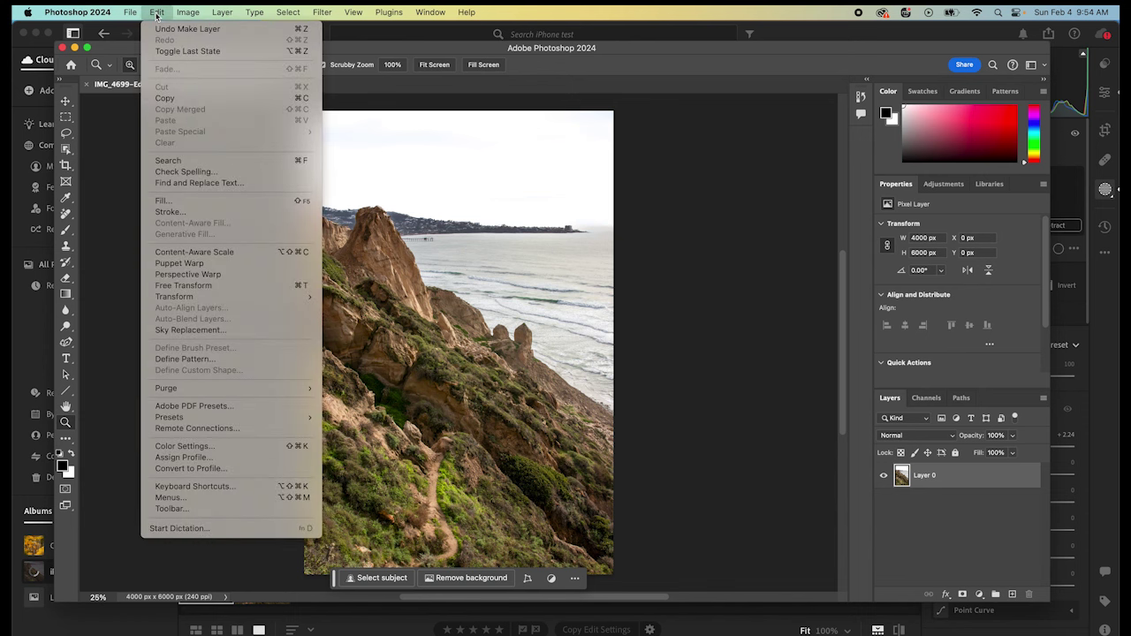
- Choose Edit > Sky Replacement to preview a streaked storm sky over the cliffs
left_click(183, 331)
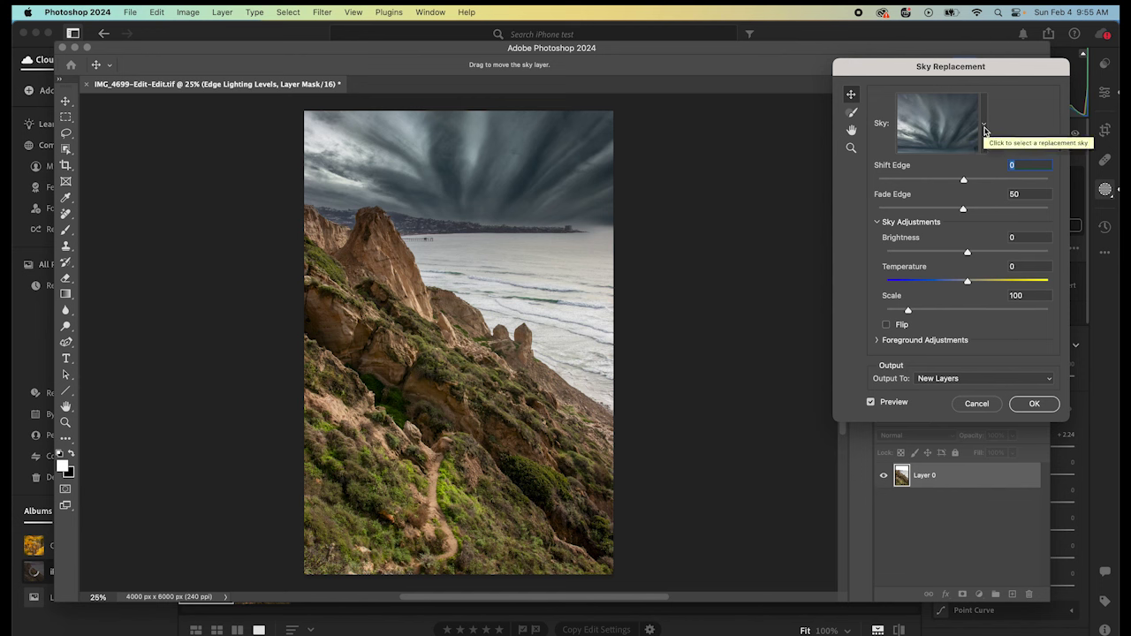
- Swap in a warm orange Sunsets preset (IMG_5427) with the sun glowing upper left
left_click(984, 125)
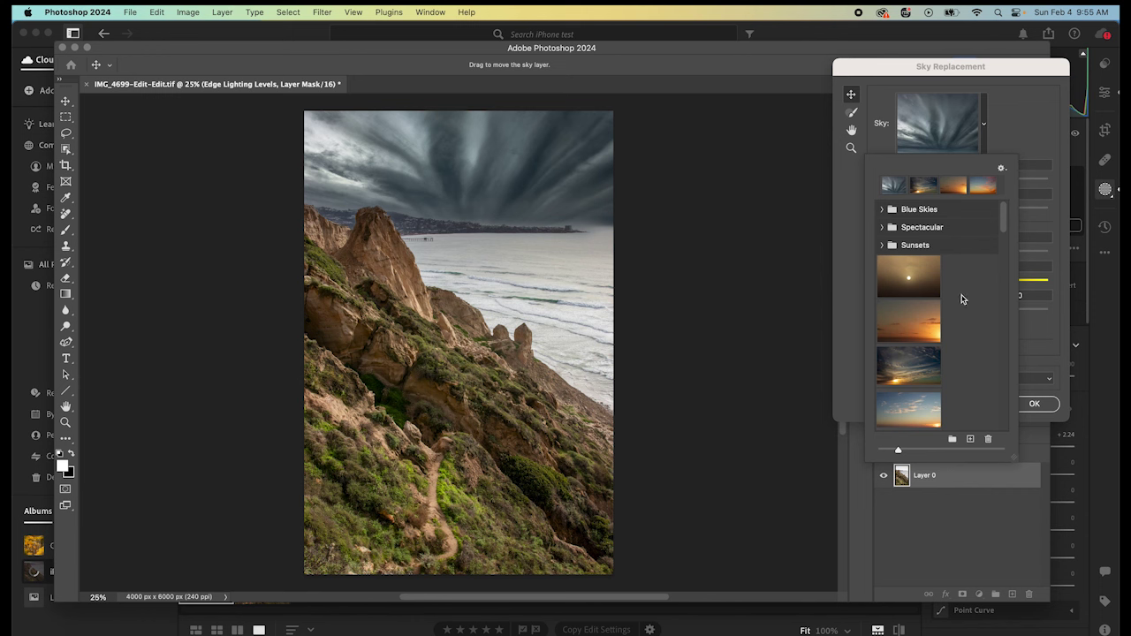
scroll(962, 299, "down", 10)
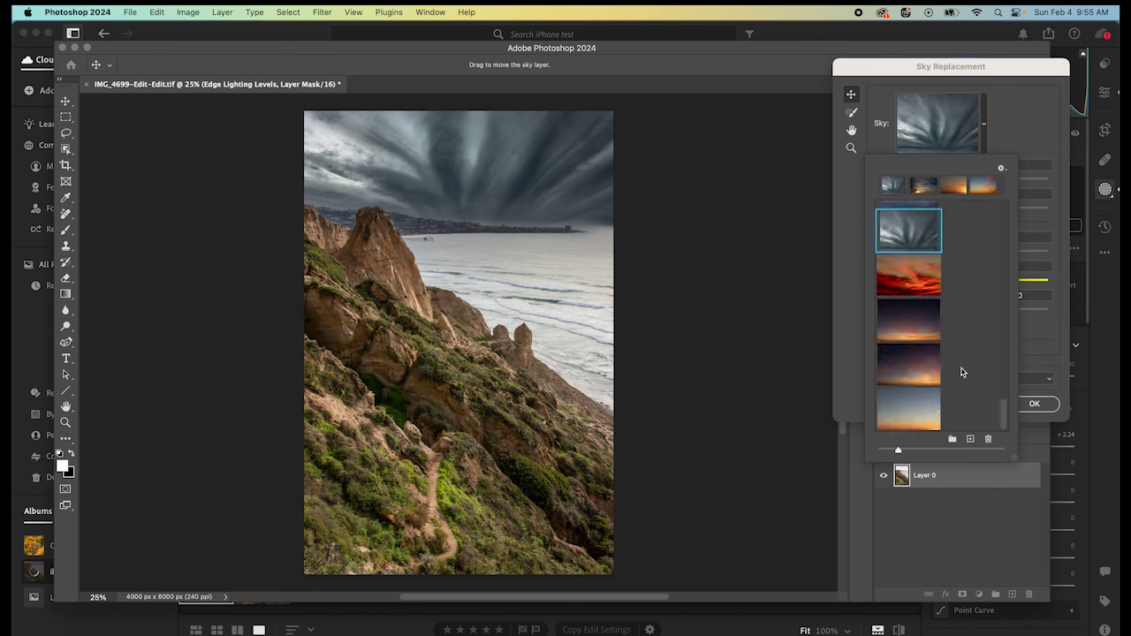
scroll(962, 372, "up", 2)
scroll(963, 372, "down", 3)
scroll(962, 372, "up", 10)
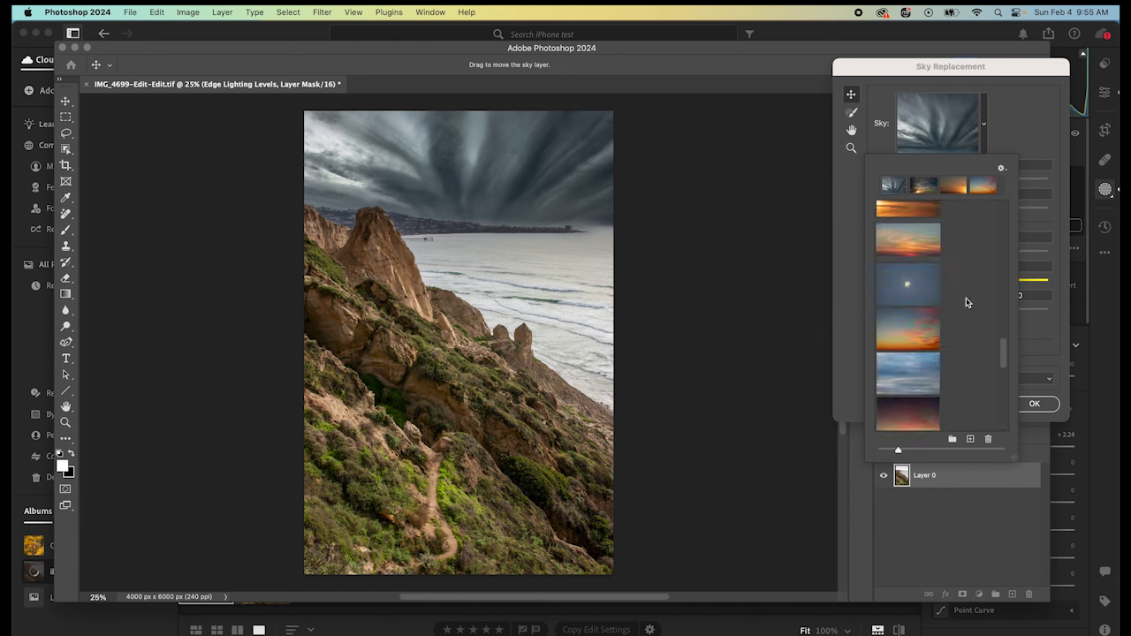
scroll(967, 302, "up", 3)
left_click(912, 281)
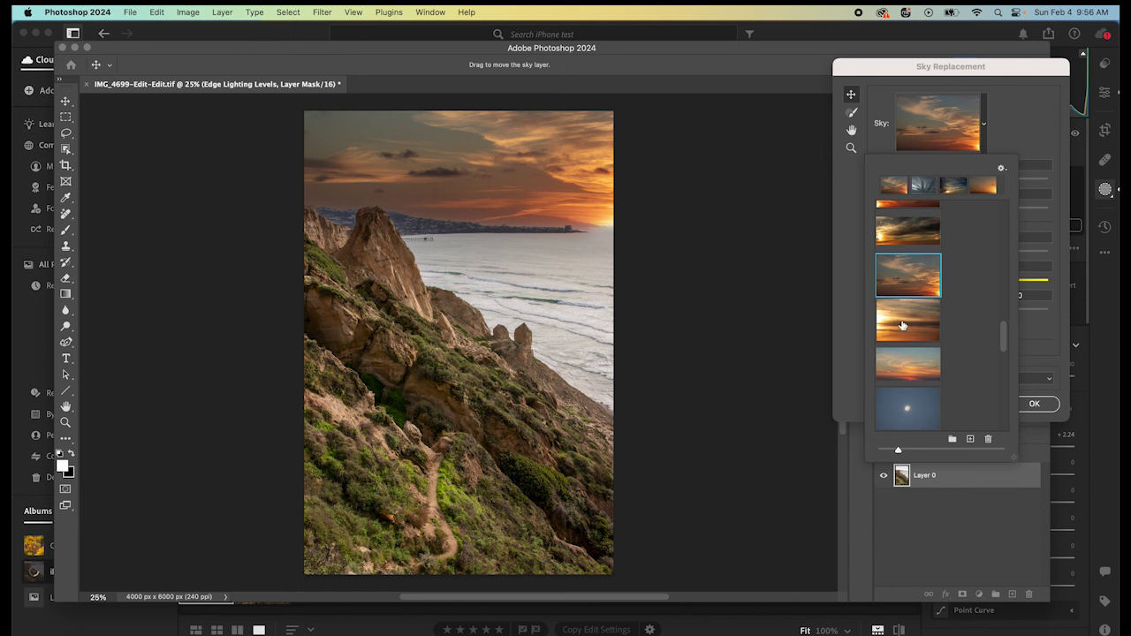
left_click(902, 326)
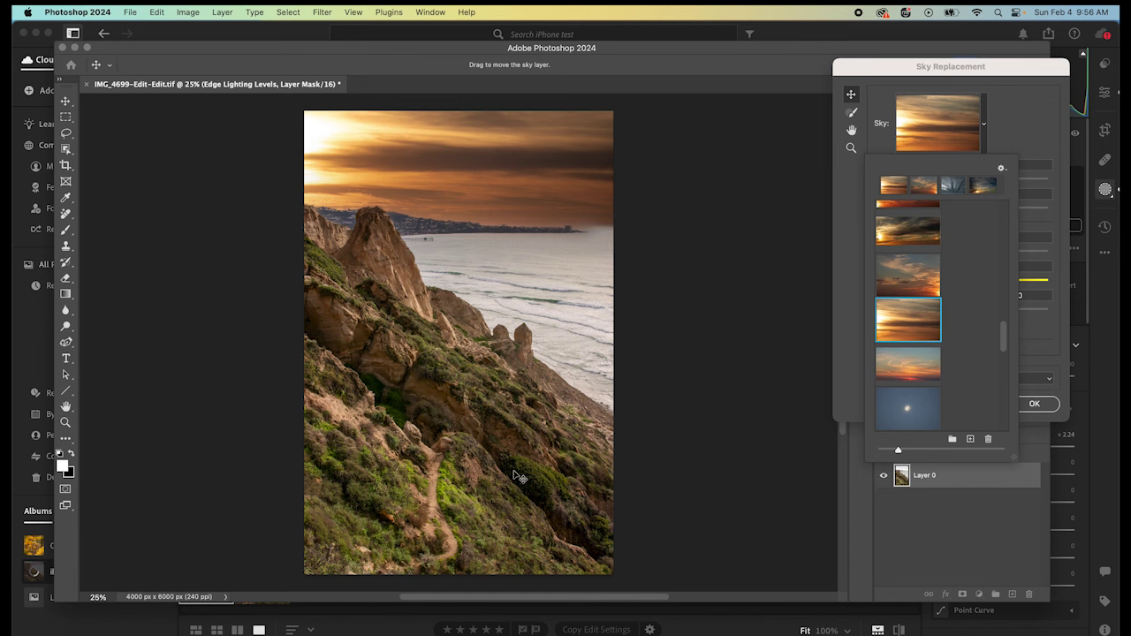
left_click(1033, 140)
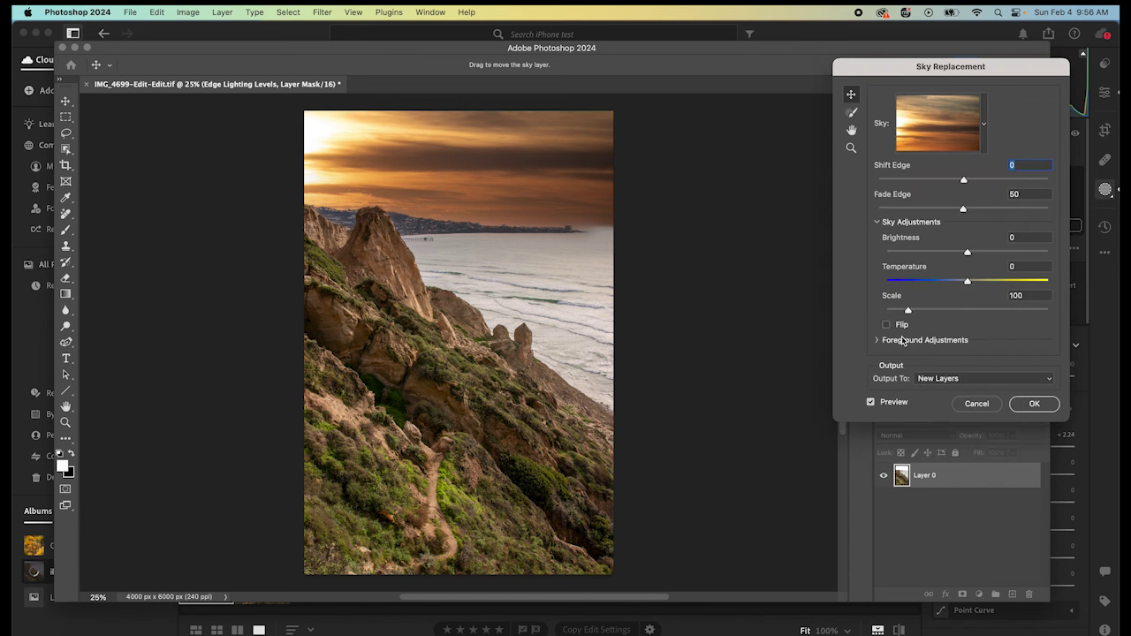
- Flip the sunset sky, then try the purple lightning storm sky preset
left_click(887, 325)
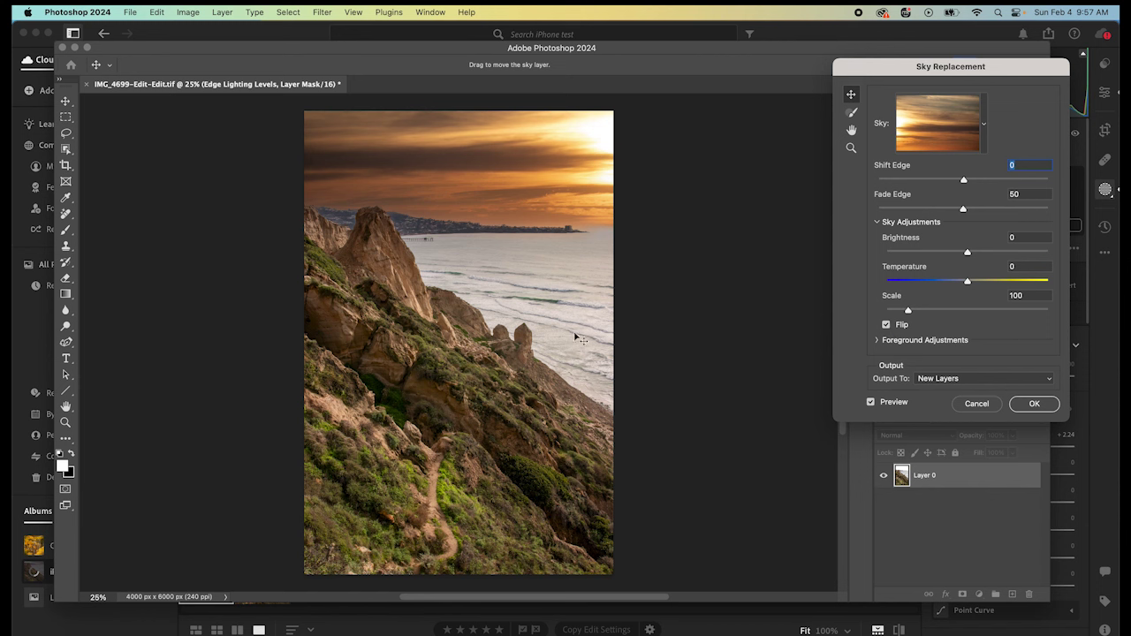
left_click(984, 127)
left_click_drag(1002, 222, 990, 300)
scroll(990, 299, "down", 3)
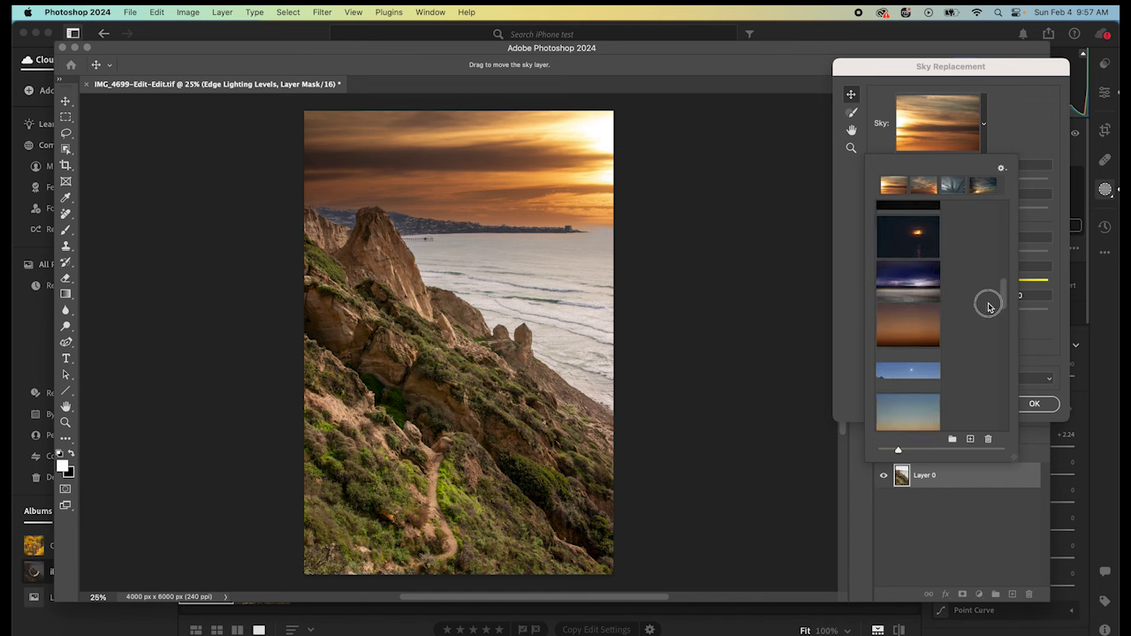
scroll(989, 304, "up", 4)
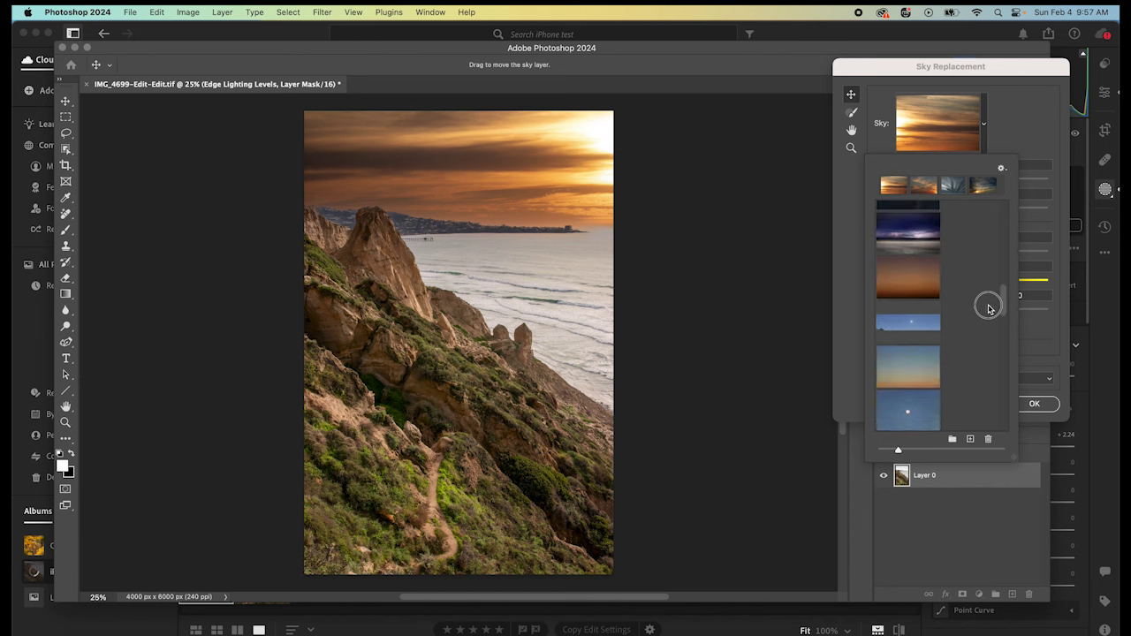
scroll(990, 297, "down", 2)
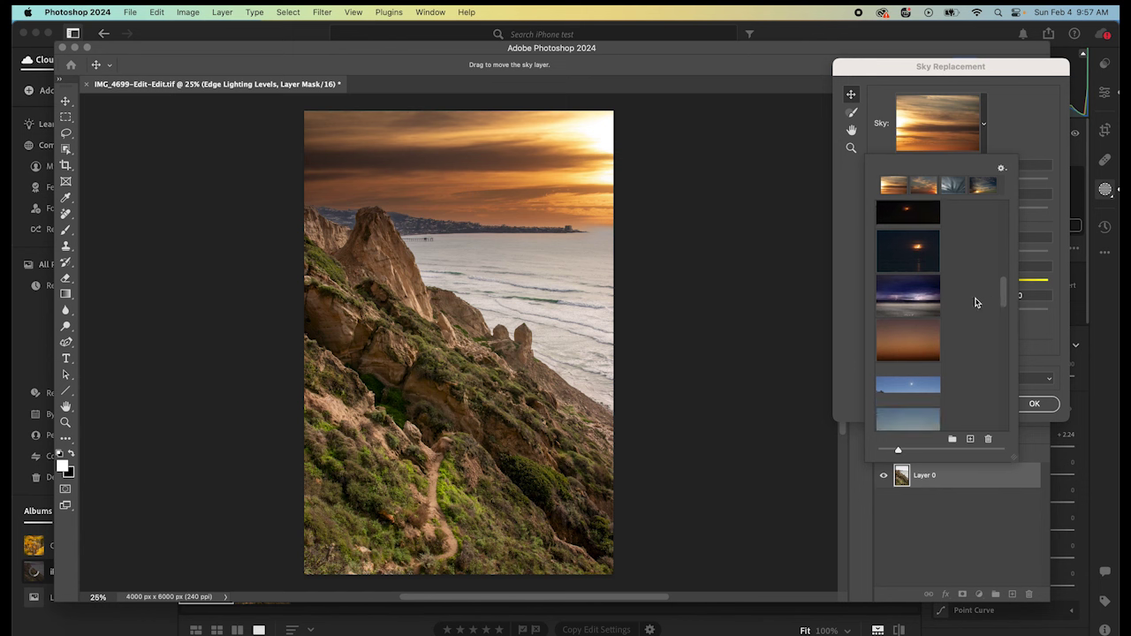
left_click(905, 293)
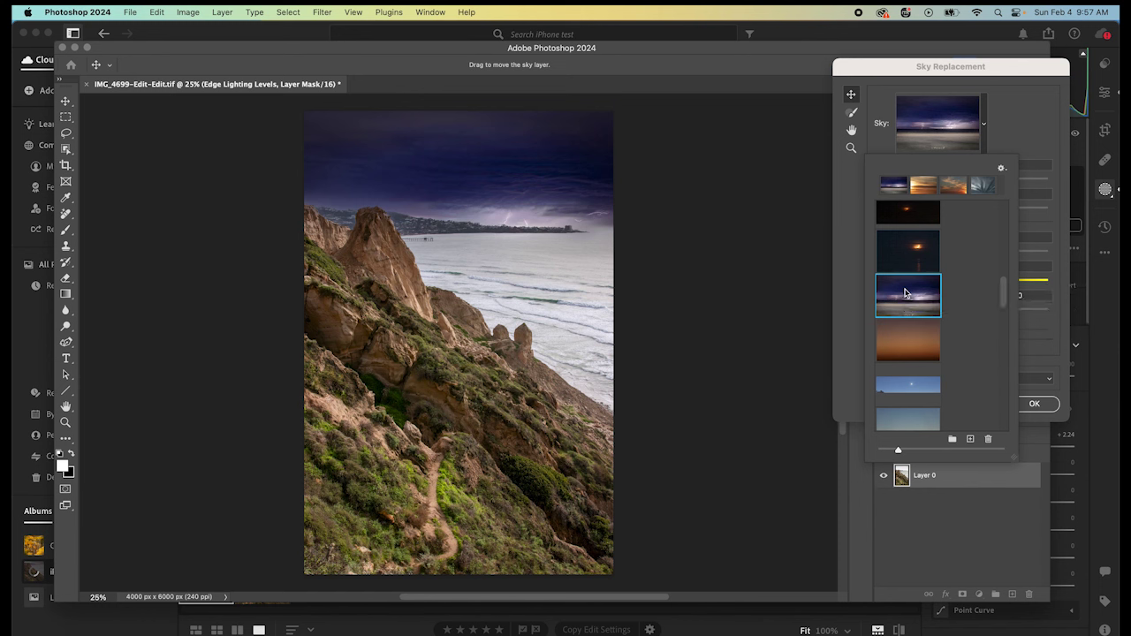
- Pick the sunset with scattered orange clouds over a pale blue-to-orange glow
scroll(965, 342, "down", 3)
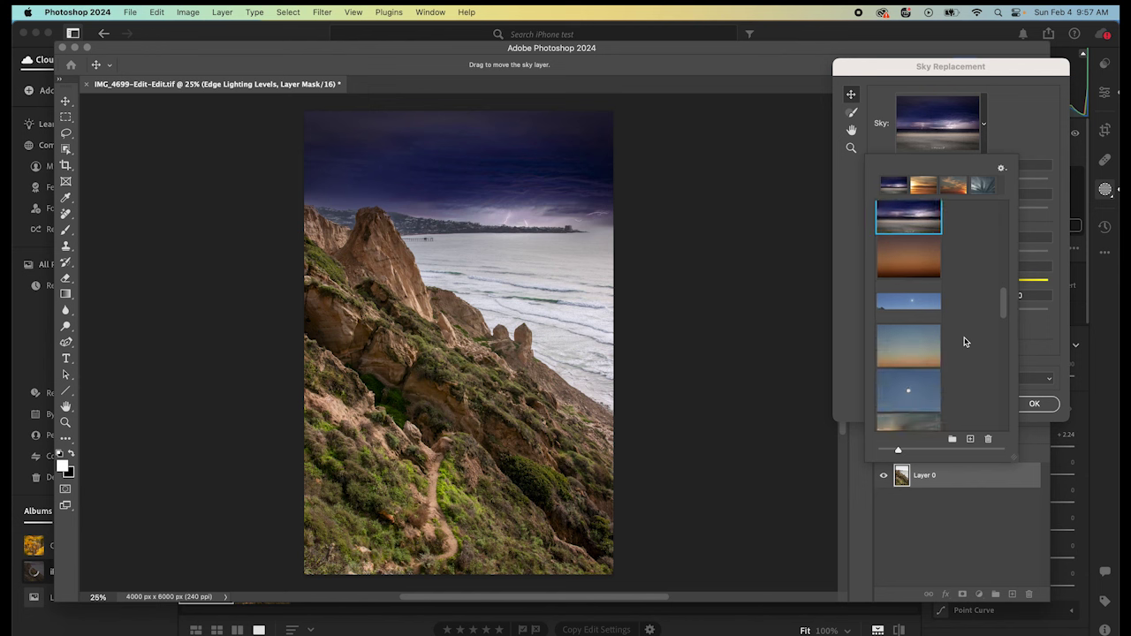
scroll(965, 342, "down", 5)
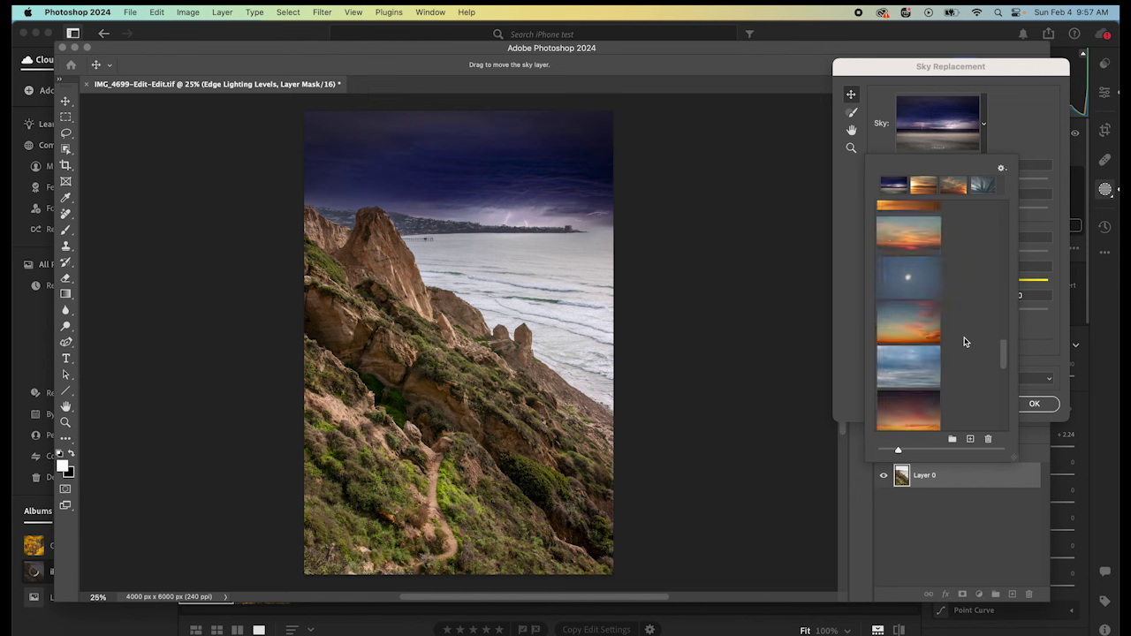
scroll(965, 342, "down", 1)
left_click(906, 298)
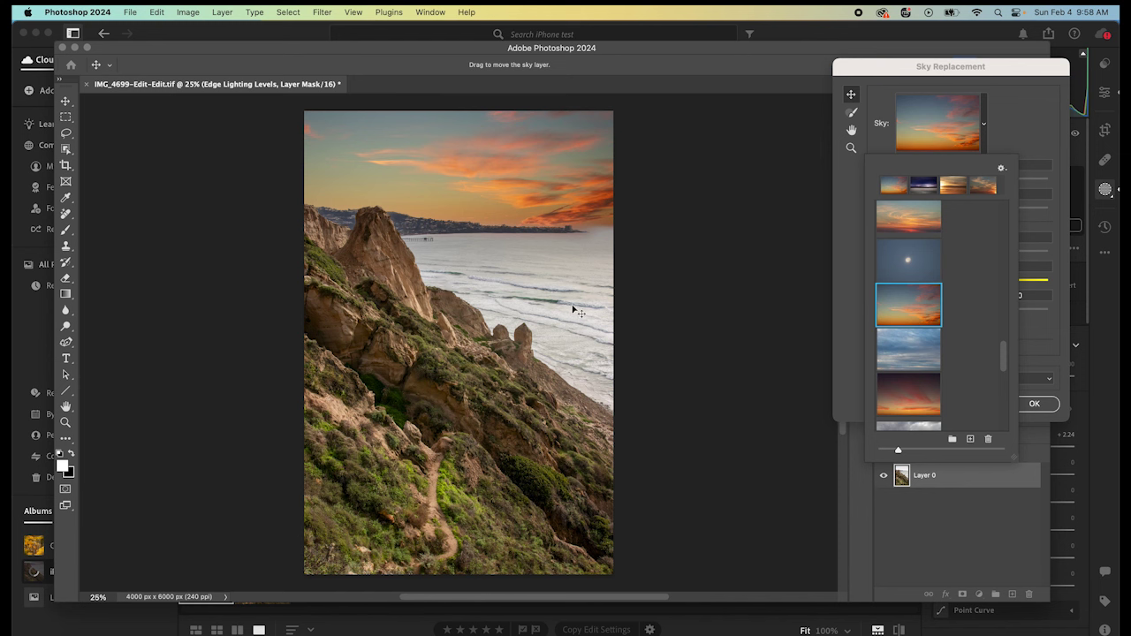
- Drag the sunset sky up and sideways so its clouds clear the cliffs and reach the right edge
left_click(486, 196)
mouse_move(479, 189)
left_mouse_down()
mouse_move(483, 177)
mouse_move(468, 182)
mouse_move(483, 176)
mouse_move(462, 176)
mouse_move(486, 190)
left_mouse_up()
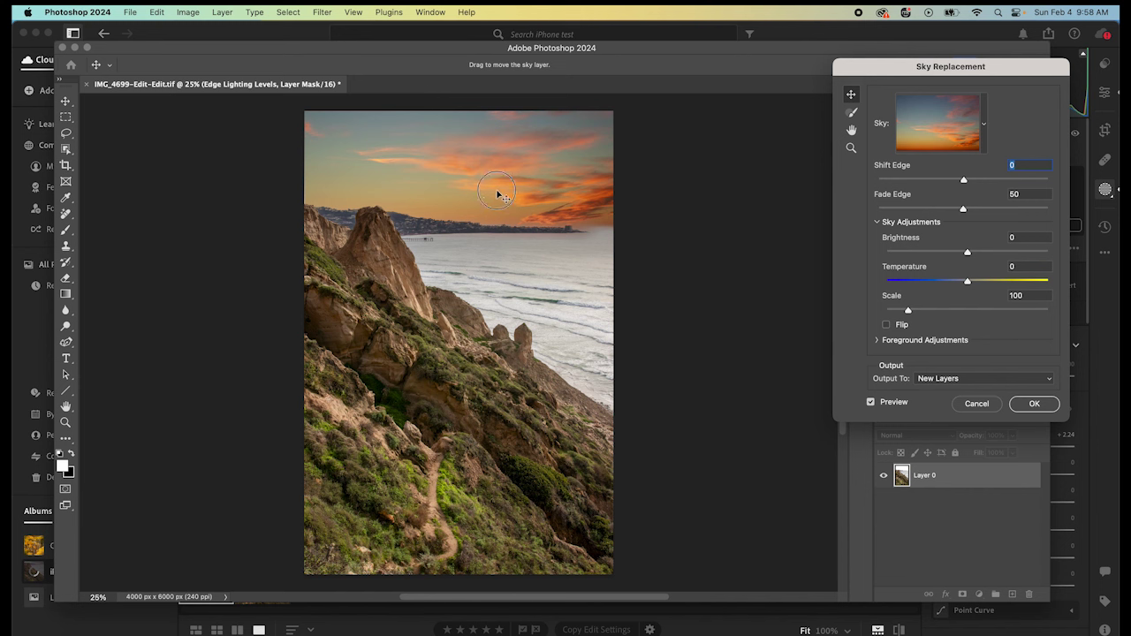
left_click_drag(497, 192, 497, 187)
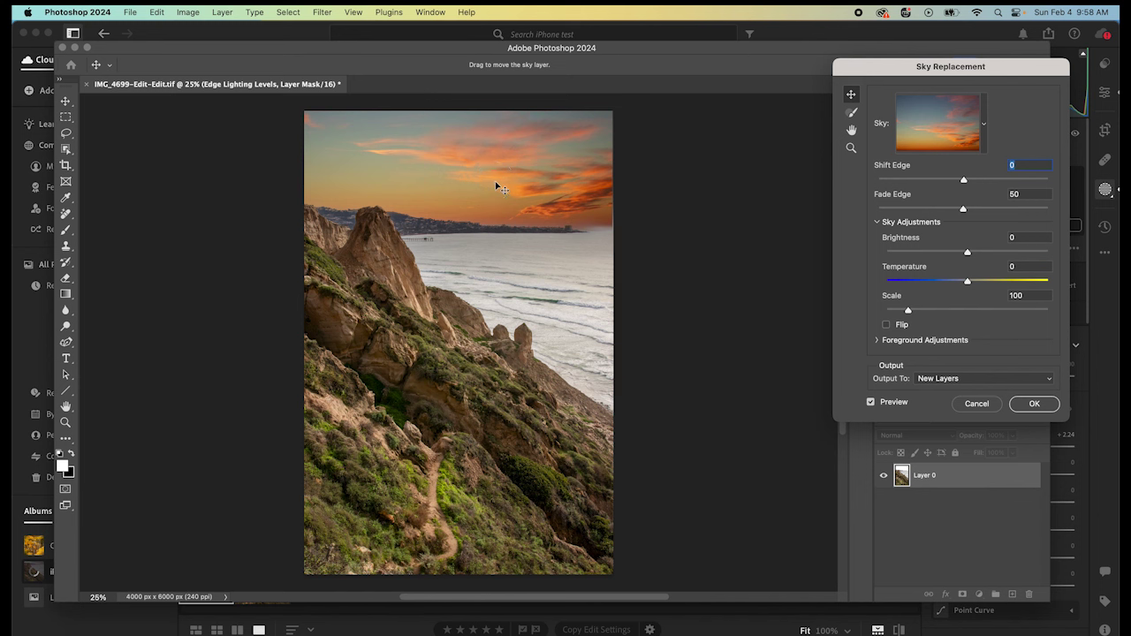
left_click_drag(497, 186, 498, 187)
left_click_drag(538, 182, 532, 182)
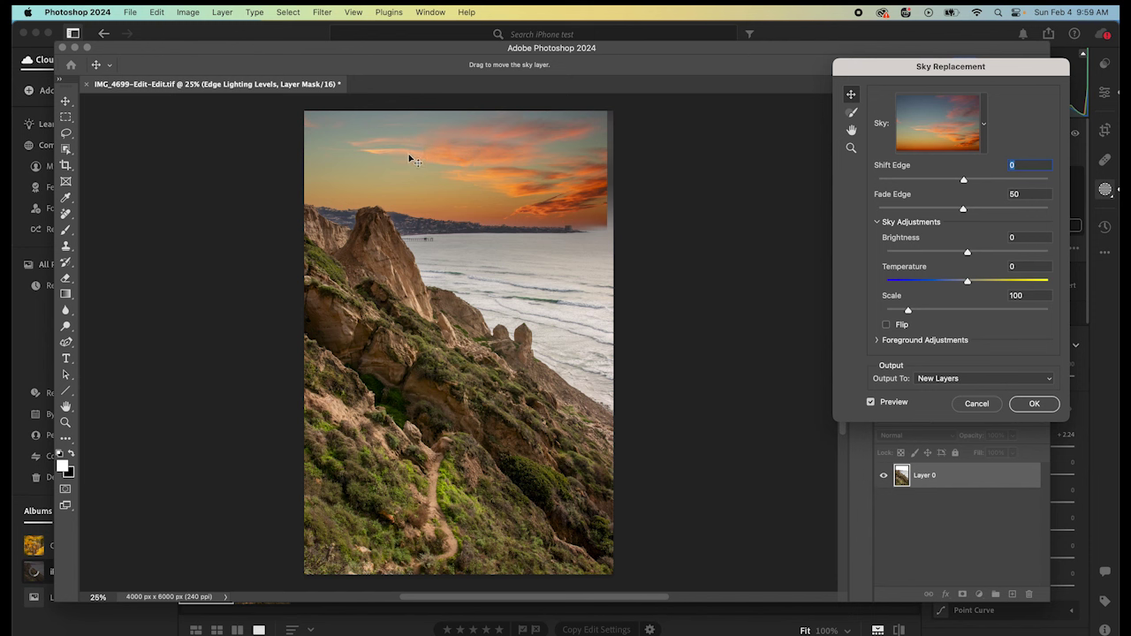
left_click_drag(409, 157, 414, 158)
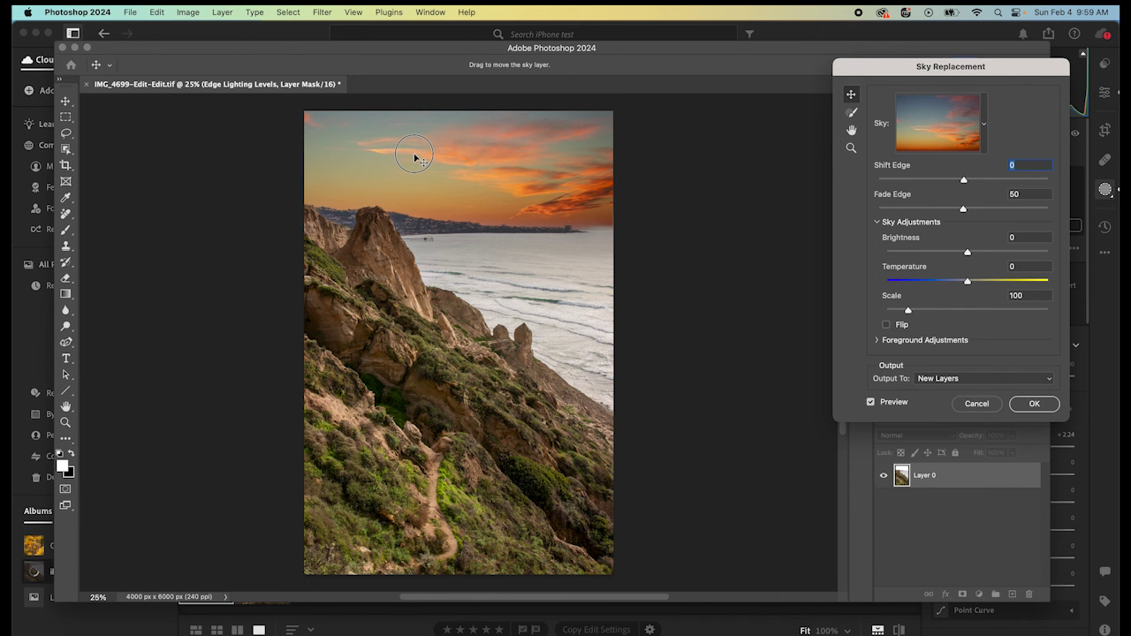
left_click_drag(415, 158, 416, 153)
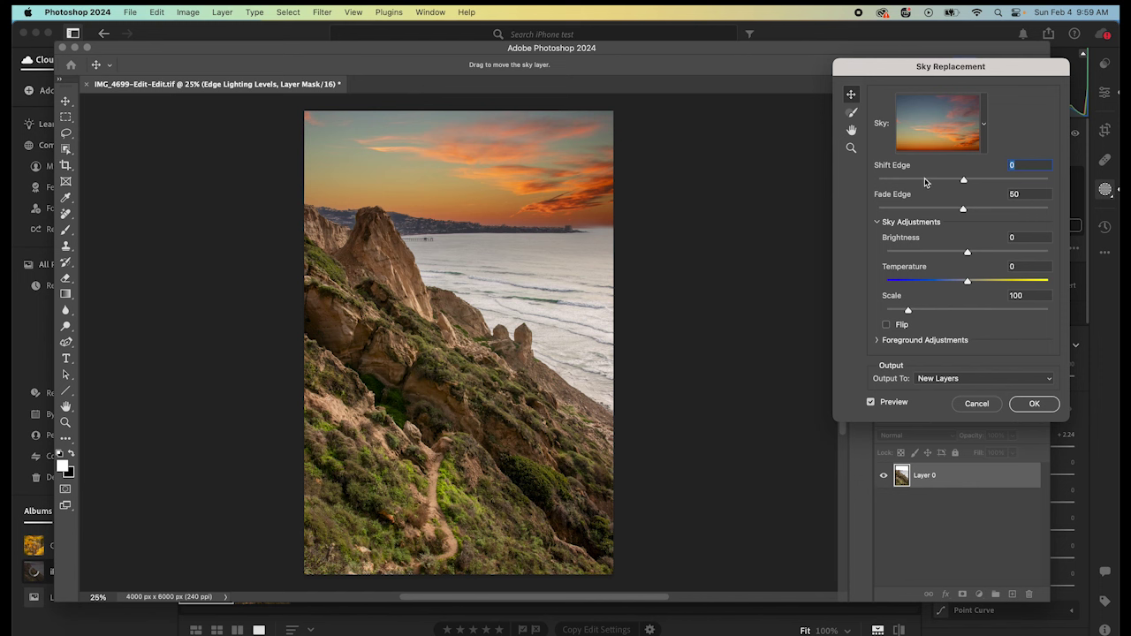
- Raise Shift Edge from -44 to 51 so the sunset glow reaches the horizon
left_click(925, 179)
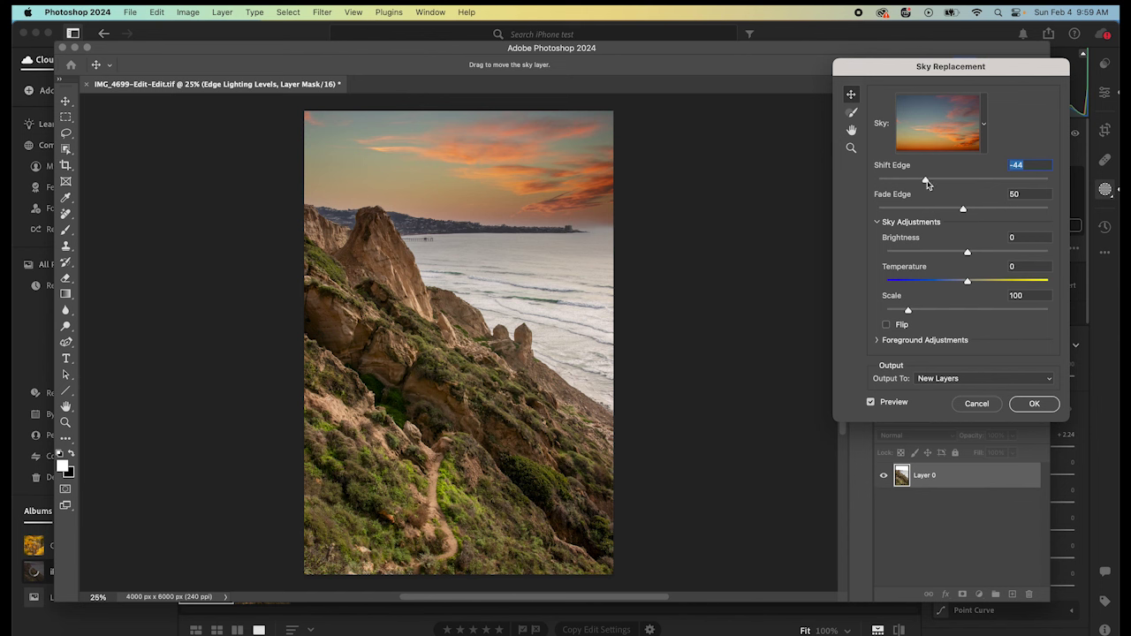
left_click_drag(925, 180, 1007, 184)
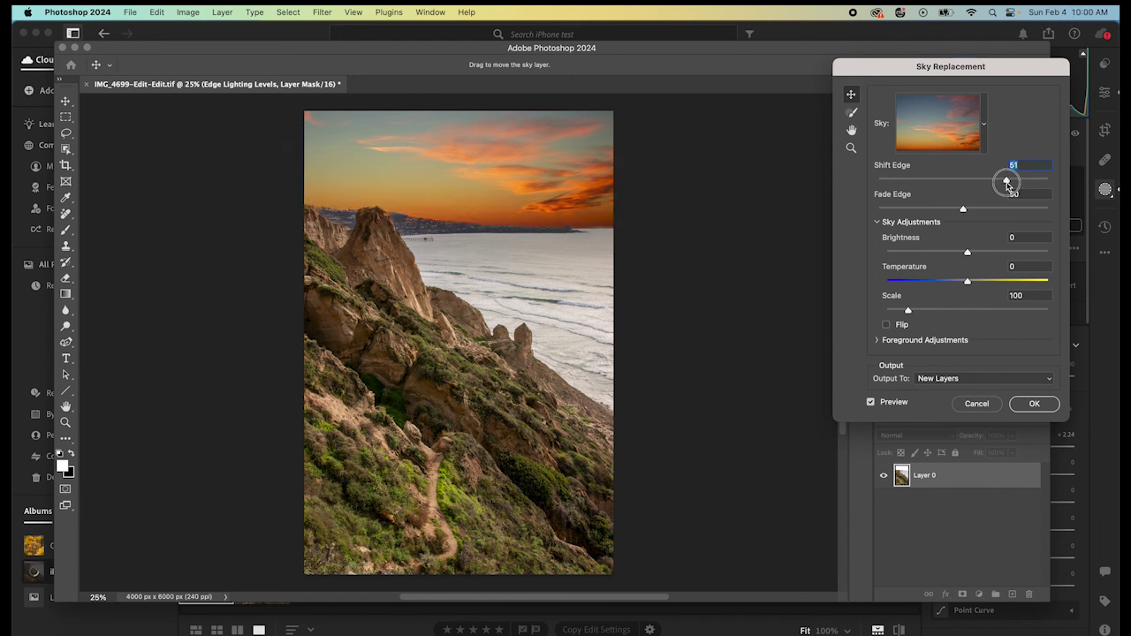
- Apply the sunset sky and zoom to 200% to inspect the horizon blend
left_click(1033, 404)
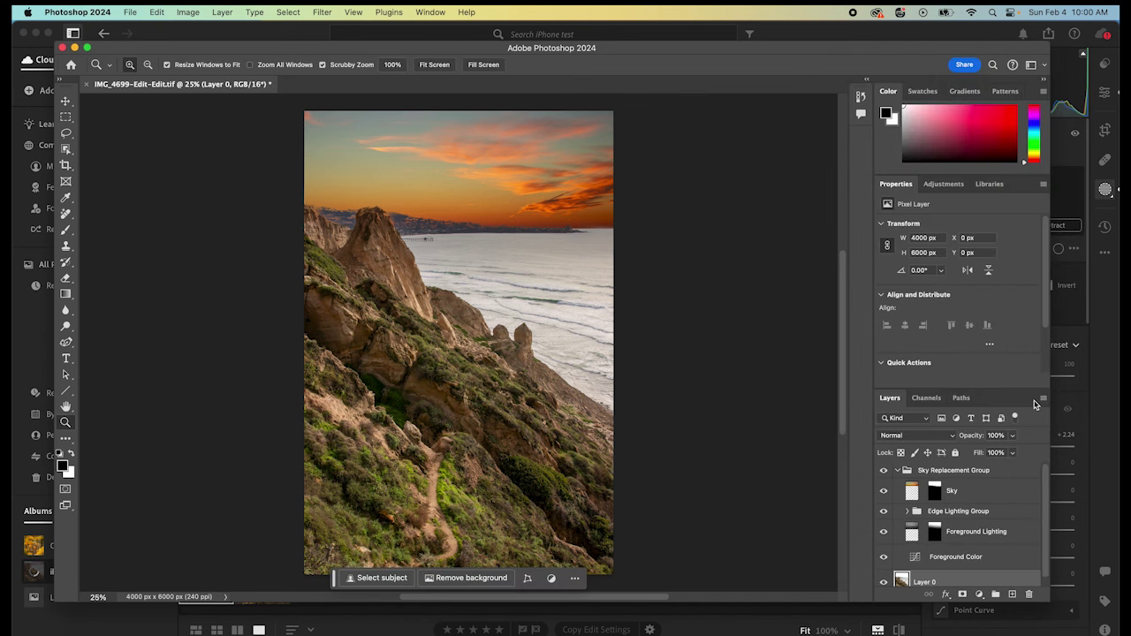
left_click_drag(337, 211, 337, 211)
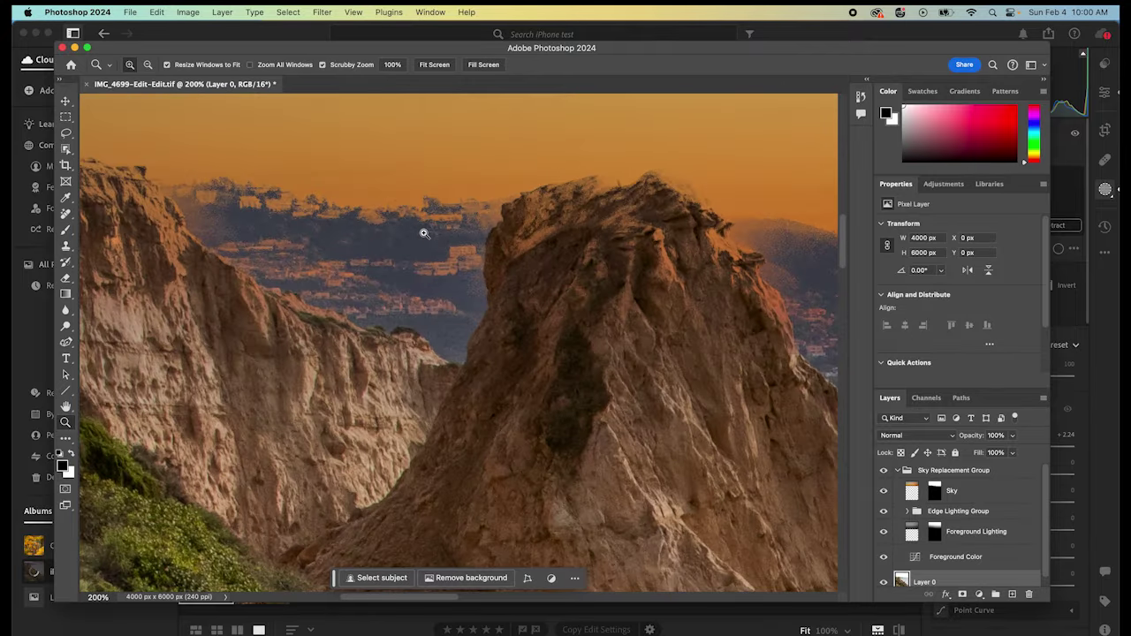
scroll(423, 232, "right", 5)
scroll(679, 245, "right", 5)
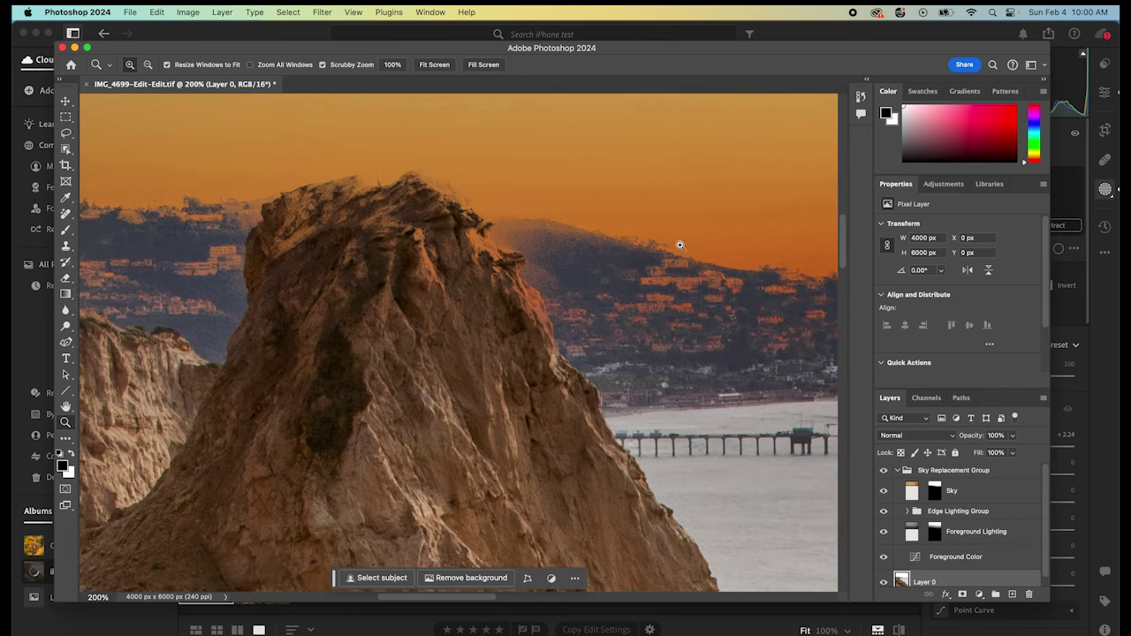
scroll(636, 256, "right", 8)
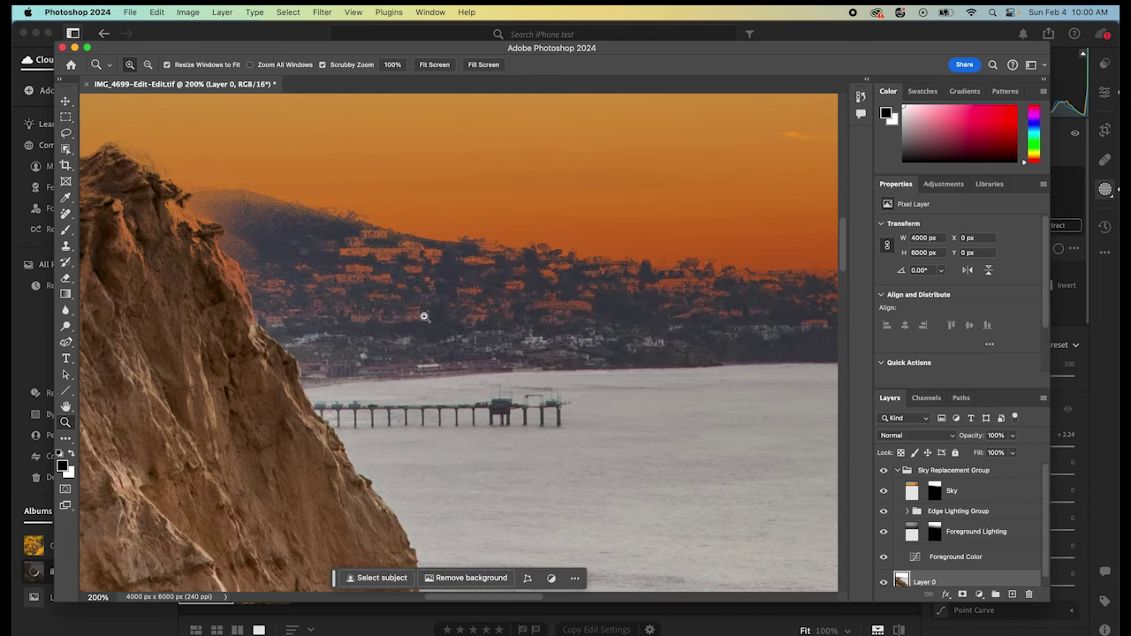
scroll(620, 336, "right", 4)
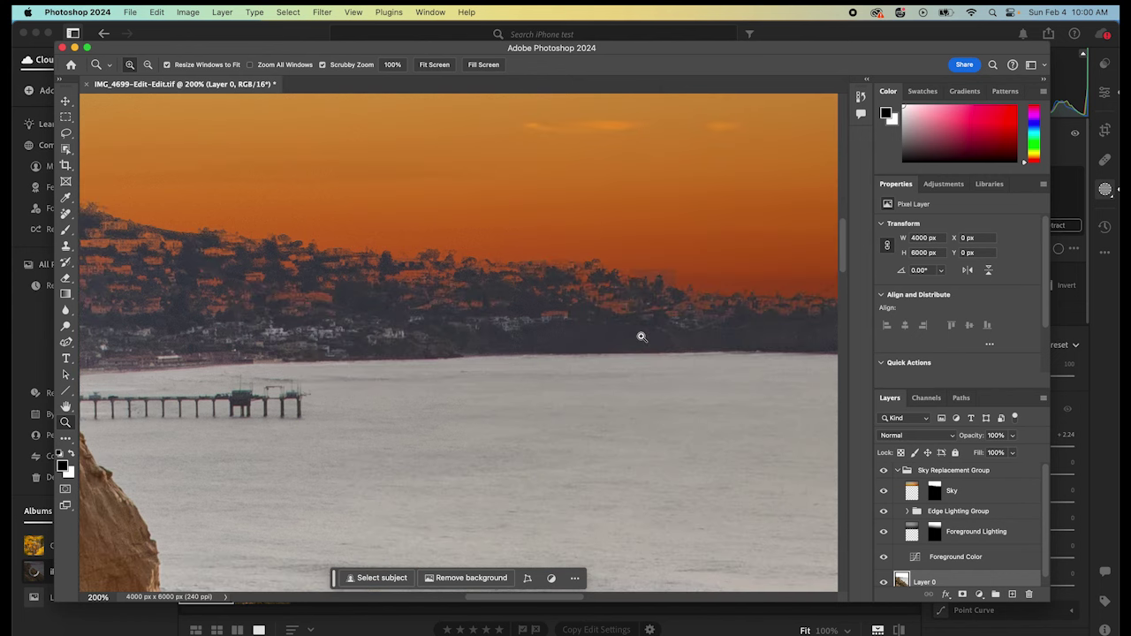
scroll(629, 295, "right", 8)
- Set up Sky Replacement on the second copy with Shift Edge at -36
scroll(630, 297, "left", 10)
scroll(630, 298, "up", 3)
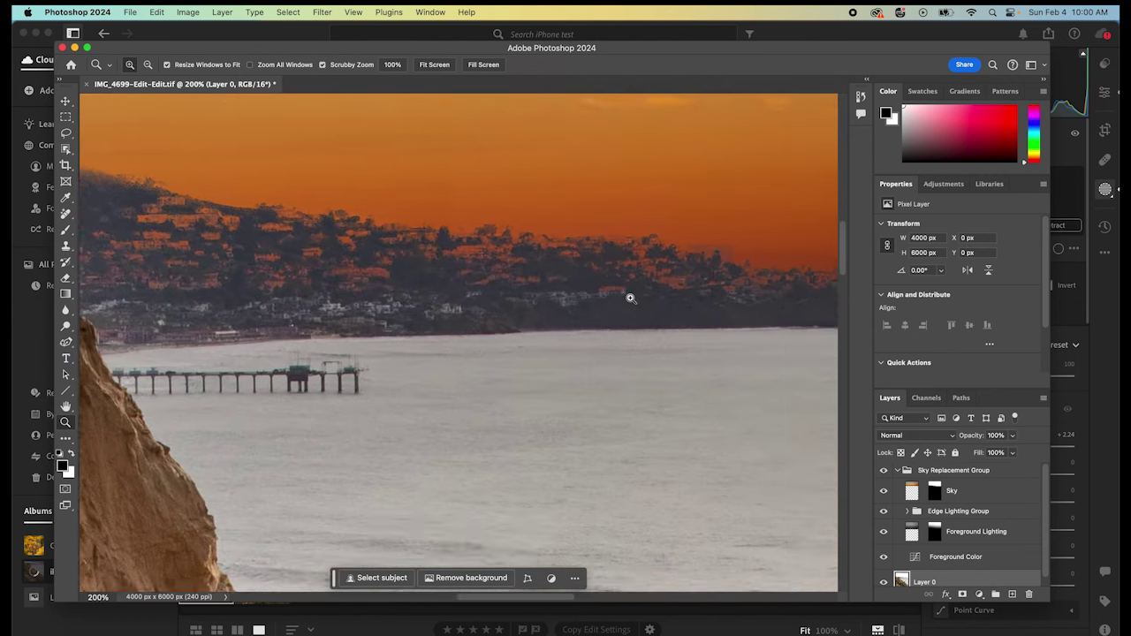
scroll(630, 298, "left", 10)
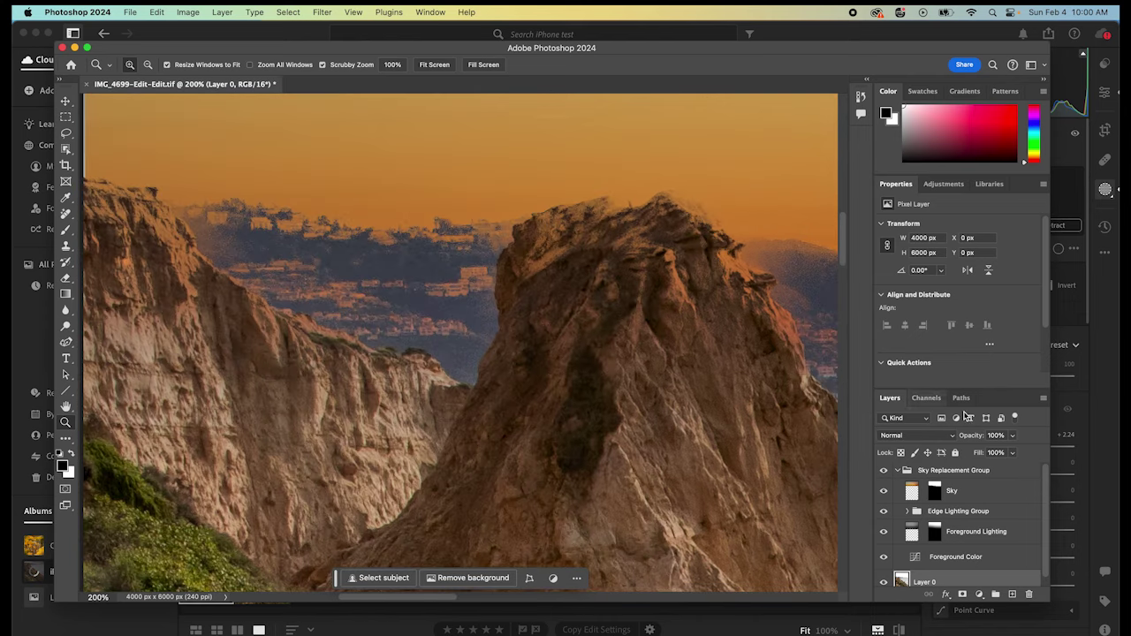
scroll(988, 511, "down", 1)
scroll(988, 511, "up", 1)
left_click(963, 511)
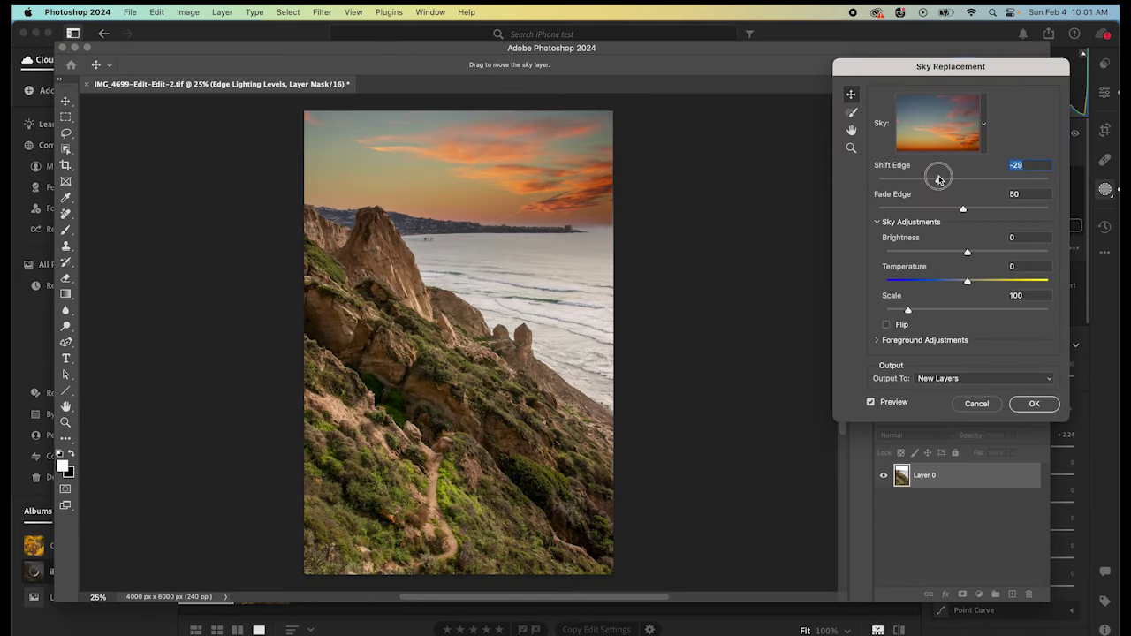
left_click_drag(939, 180, 932, 181)
- Apply the sunset sky to IMG_4699-Edit-Edit-2.tif, adding Sky, Edge Lighting and Foreground layers
left_click(1034, 404)
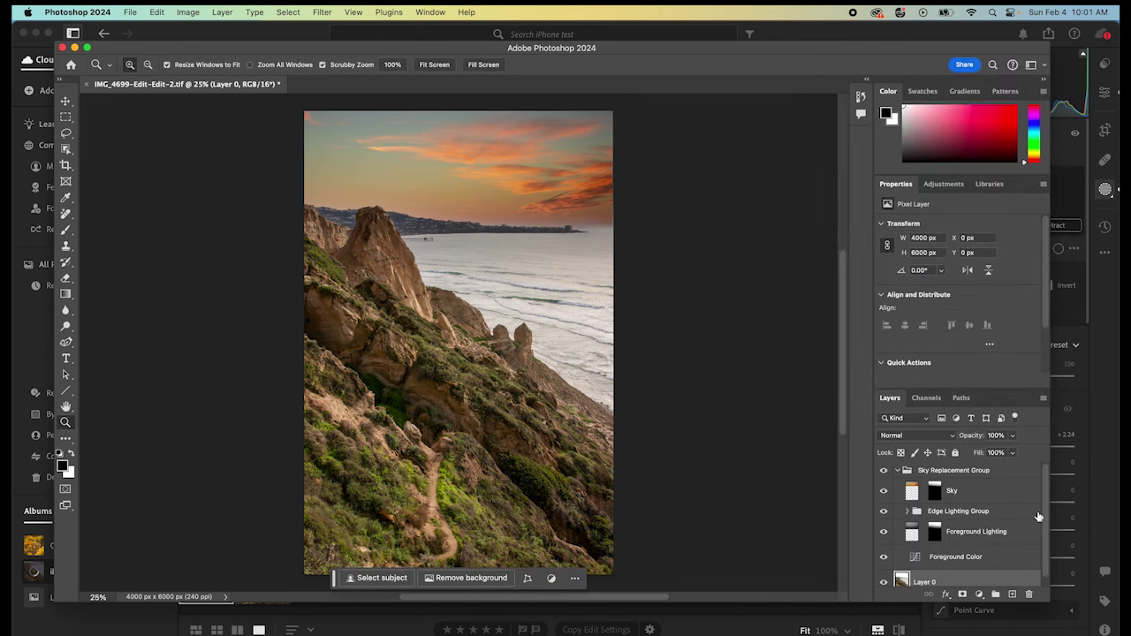
scroll(990, 500, "down", 1)
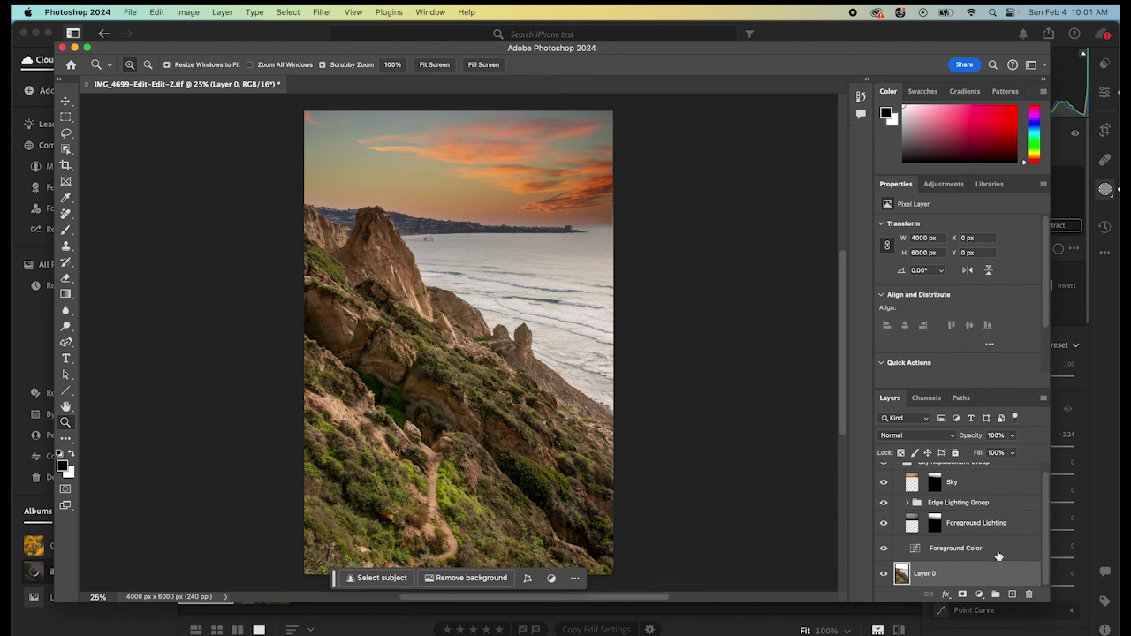
scroll(955, 500, "up", 1)
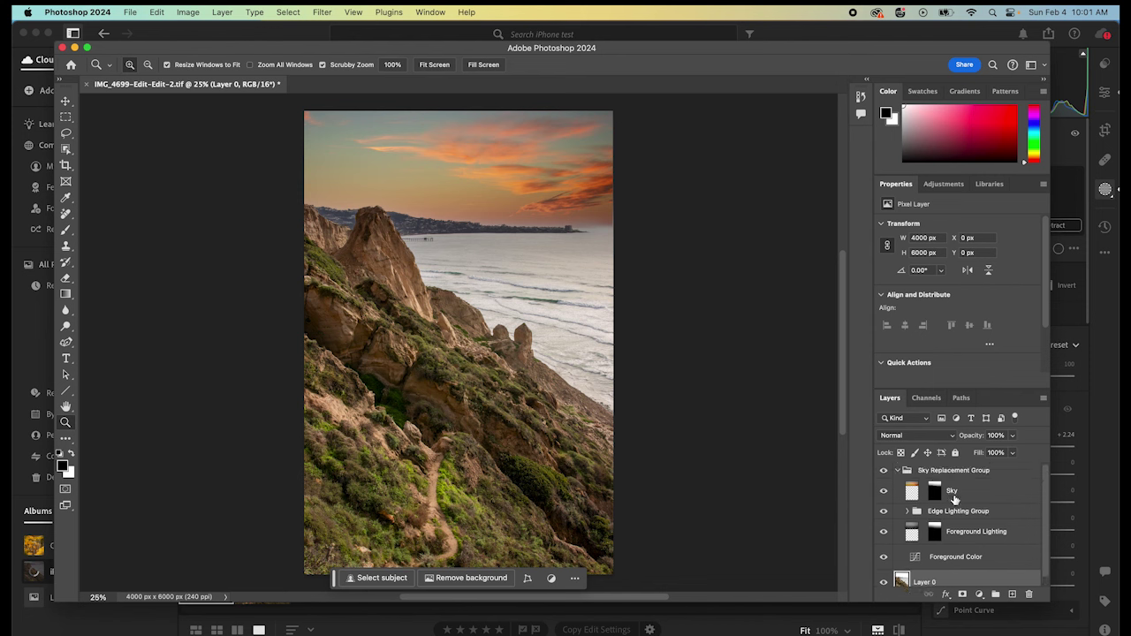
- Flatten the Sky Replacement Group and Layer 0 into a single Background layer
left_click(963, 472)
scroll(981, 504, "down", 1)
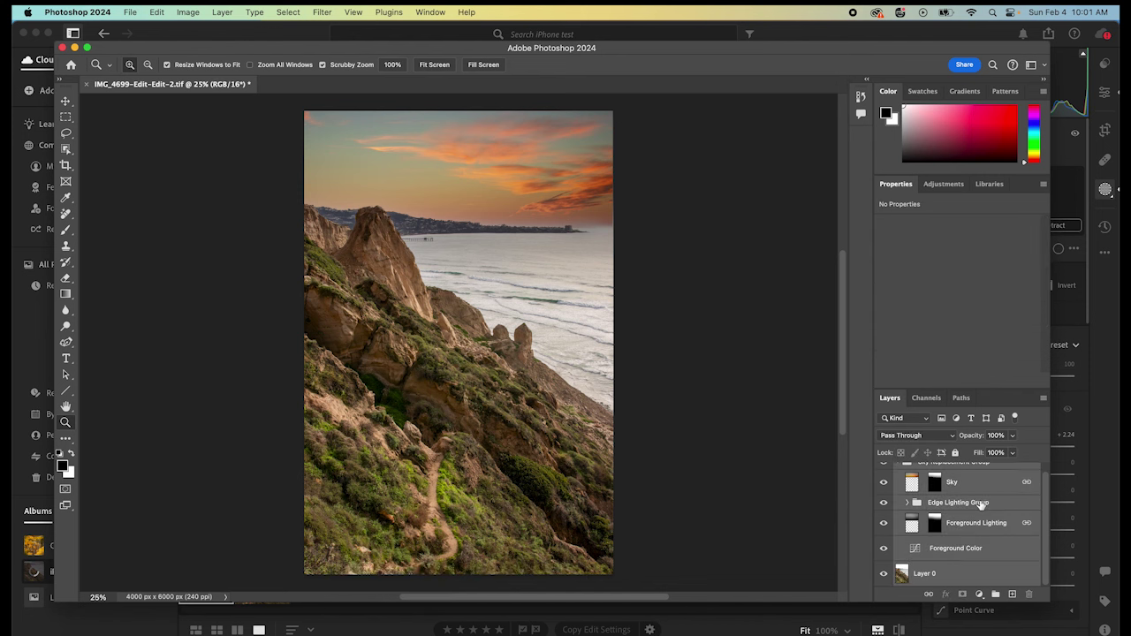
right_click(965, 526)
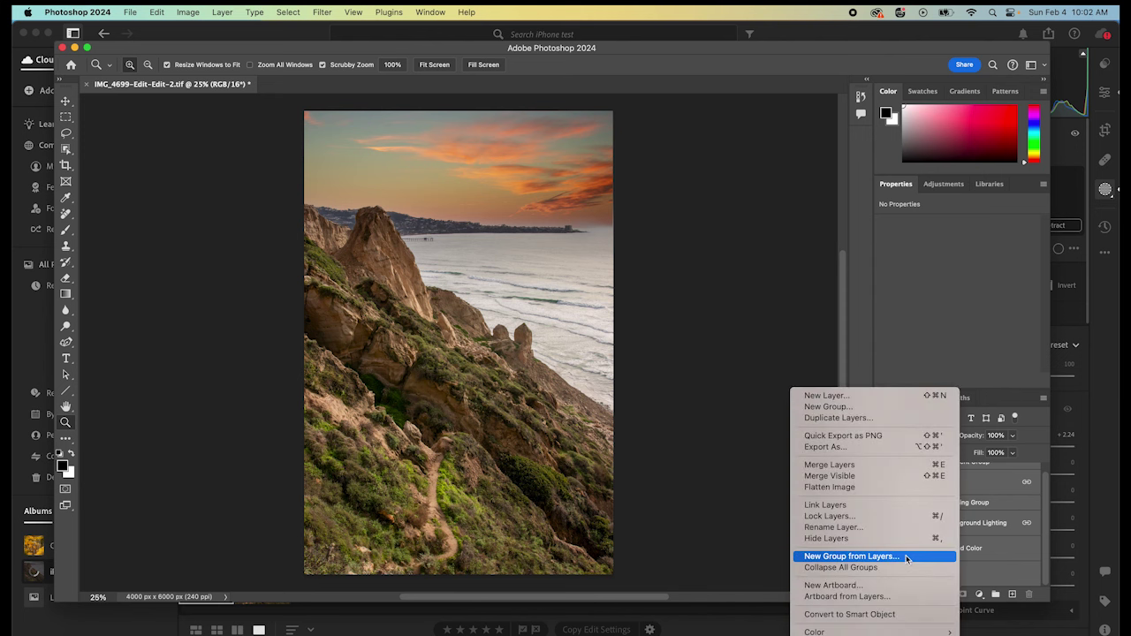
left_click(864, 489)
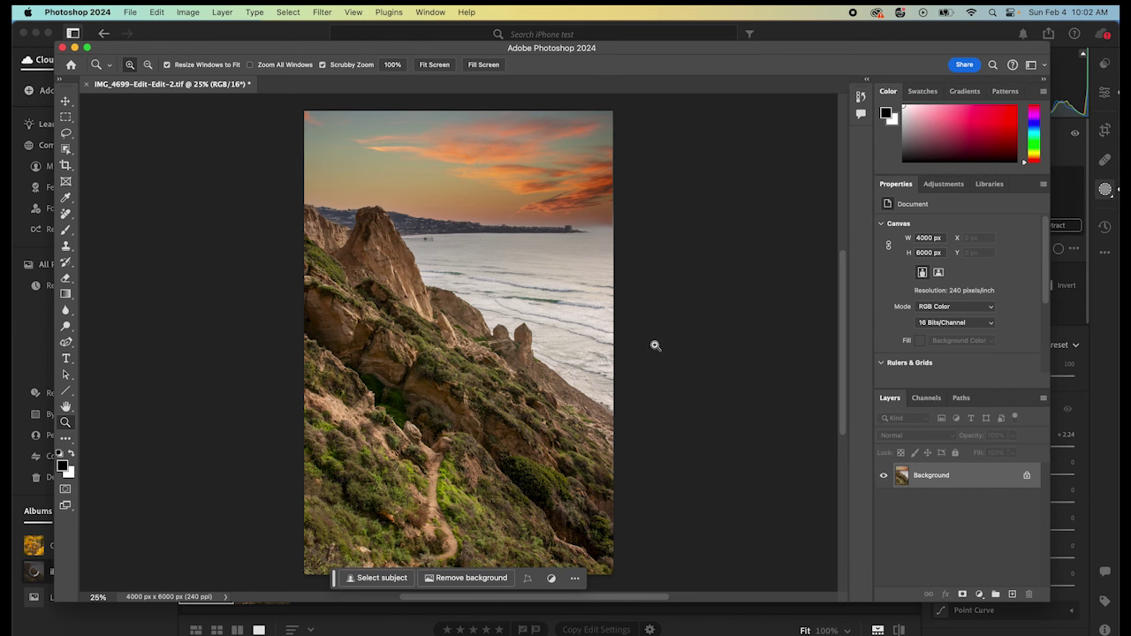
- Zoom in on the shoreline where the sunset sky meets the headland and tower
left_click_drag(480, 231, 606, 234)
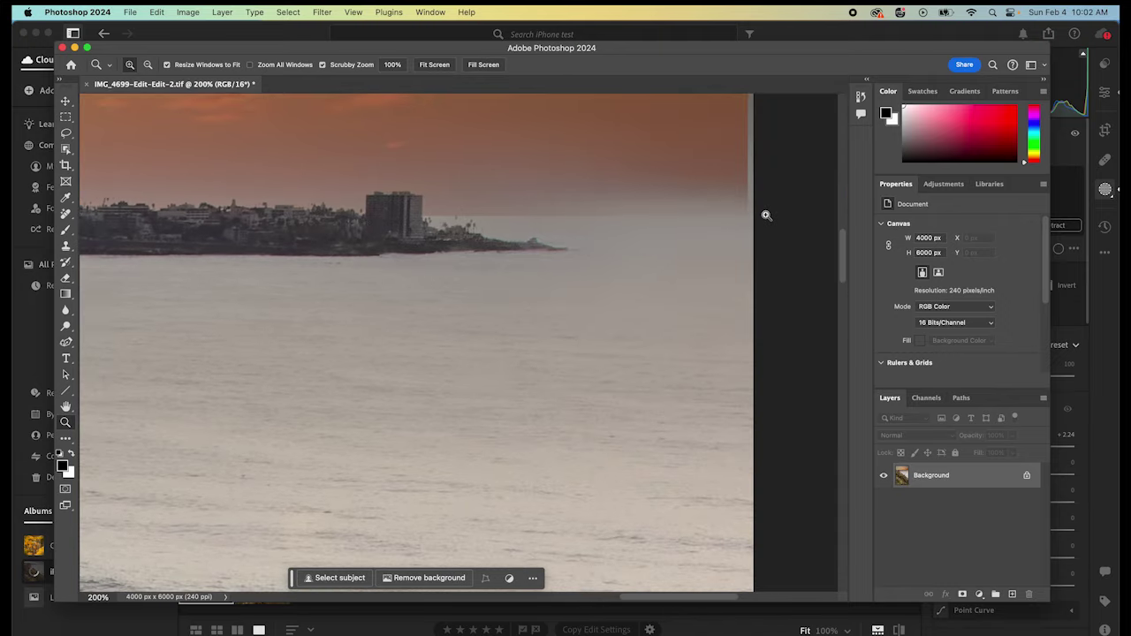
scroll(729, 186, "up", 5)
scroll(730, 186, "right", 2)
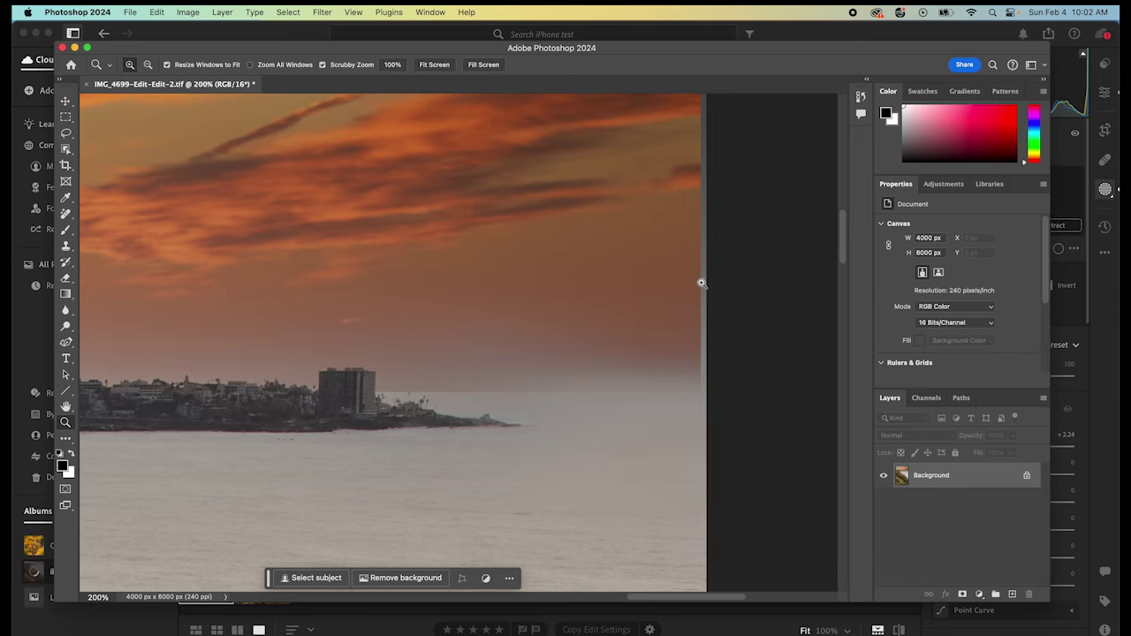
scroll(699, 280, "up", 3)
scroll(699, 281, "down", 5)
scroll(699, 281, "left", 2)
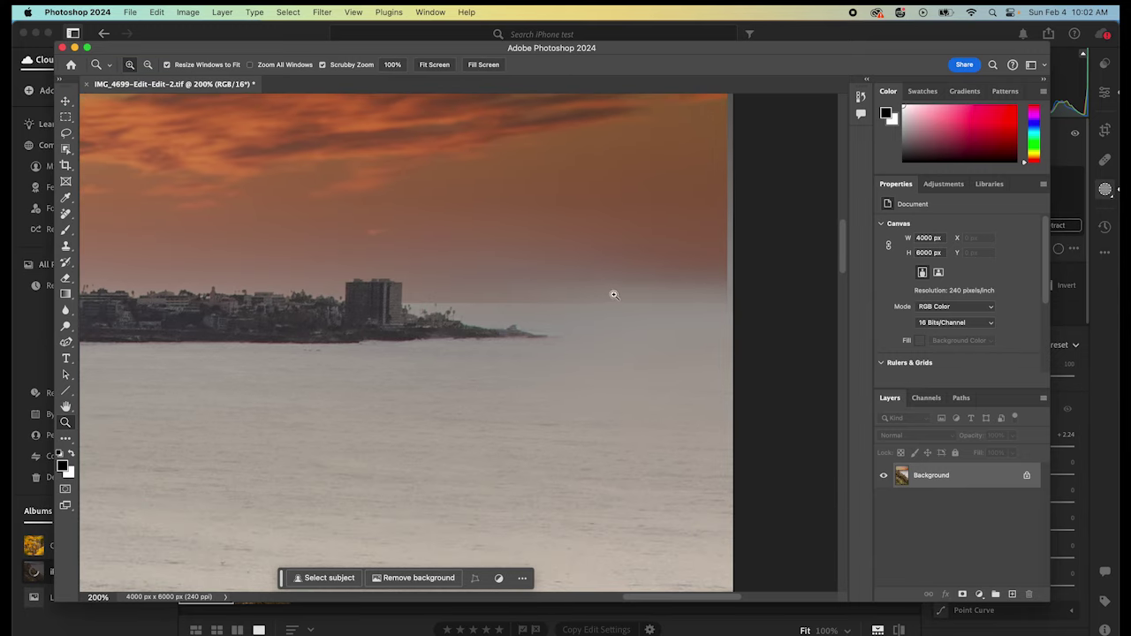
scroll(661, 306, "left", 3)
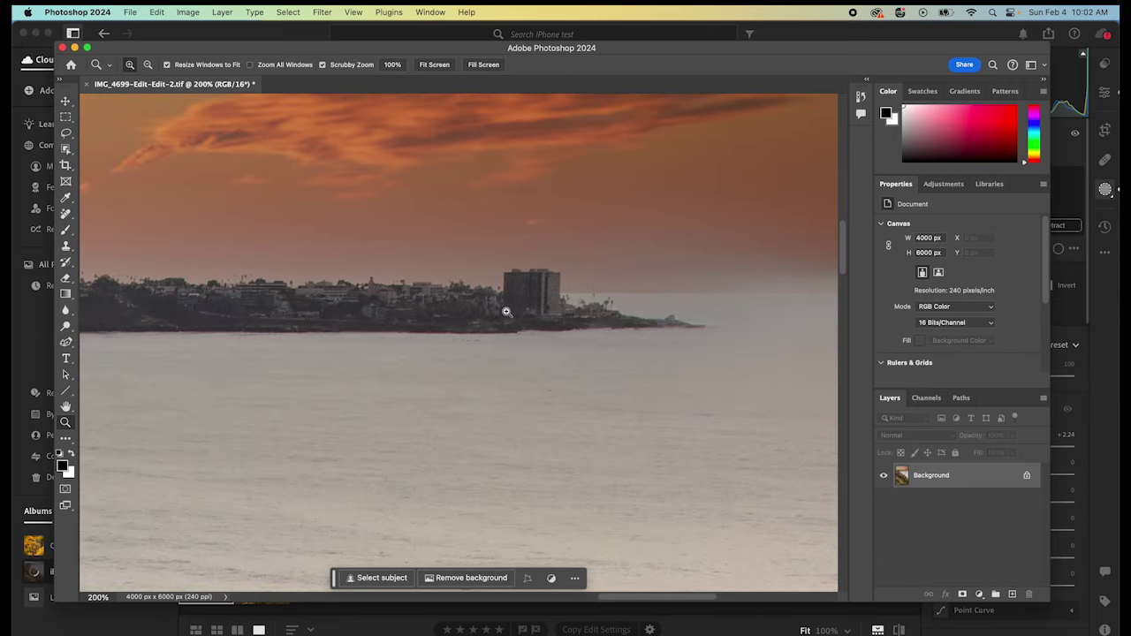
scroll(672, 303, "left", 10)
scroll(673, 301, "right", 15)
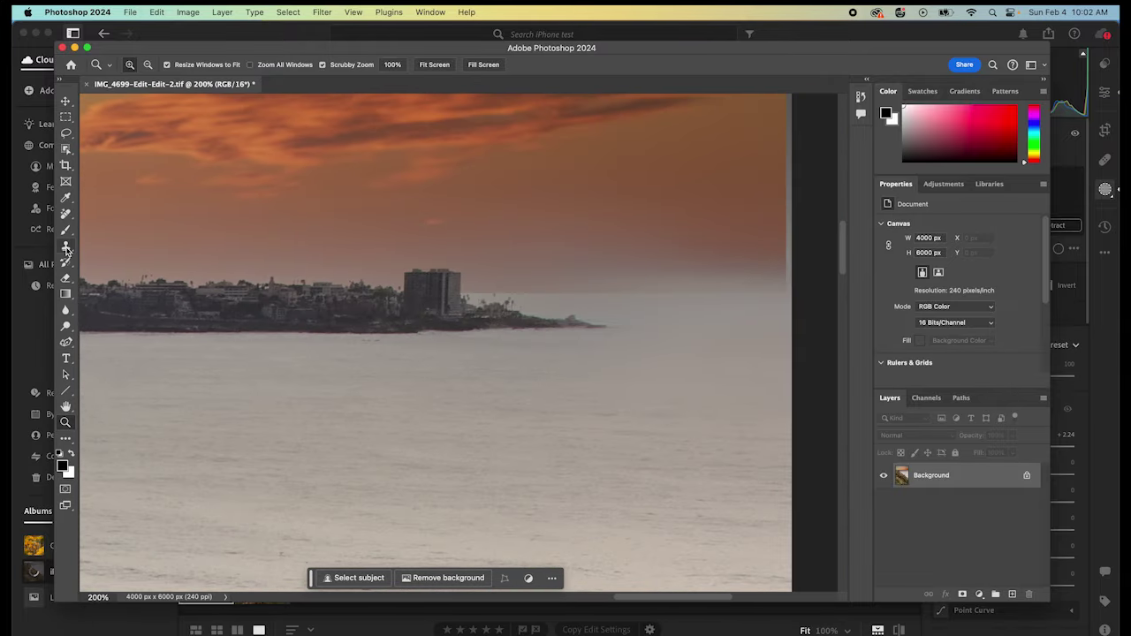
- Blur the hazy sky-to-headland seam beside the tower, then pan along the horizon to inspect it
left_click(66, 310)
mouse_move(594, 303)
left_mouse_down()
mouse_move(481, 292)
mouse_move(707, 296)
mouse_move(544, 303)
mouse_move(504, 298)
mouse_move(730, 294)
mouse_move(506, 296)
mouse_move(706, 299)
mouse_move(482, 288)
mouse_move(768, 284)
mouse_move(603, 296)
mouse_move(506, 285)
left_mouse_up()
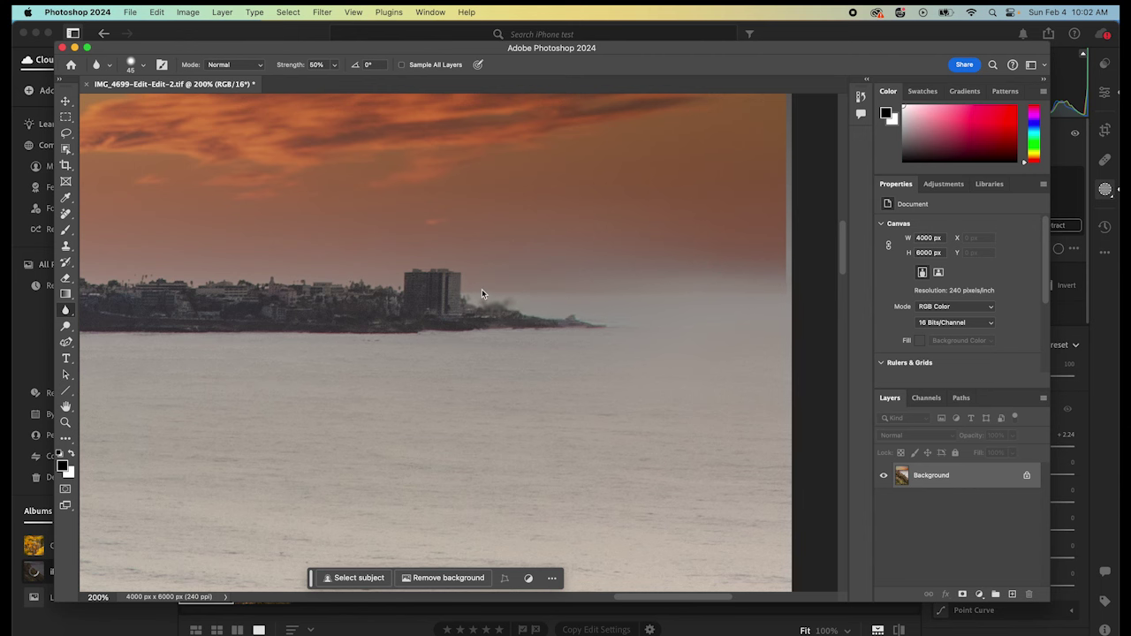
scroll(379, 295, "left", 10)
scroll(378, 293, "left", 15)
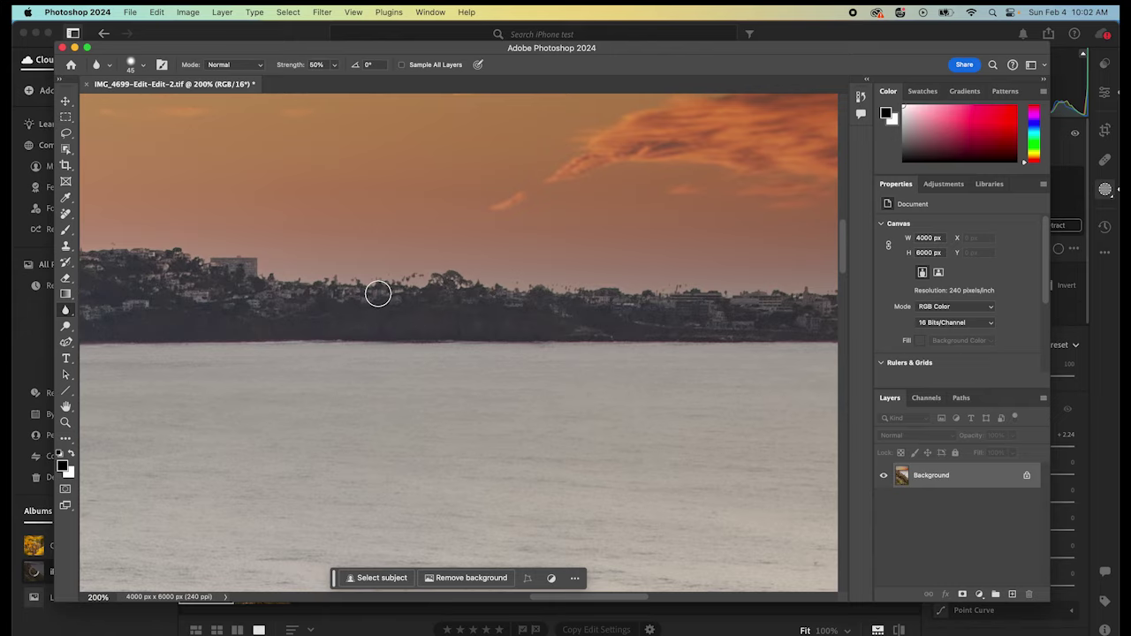
scroll(377, 293, "left", 20)
scroll(377, 293, "up", 3)
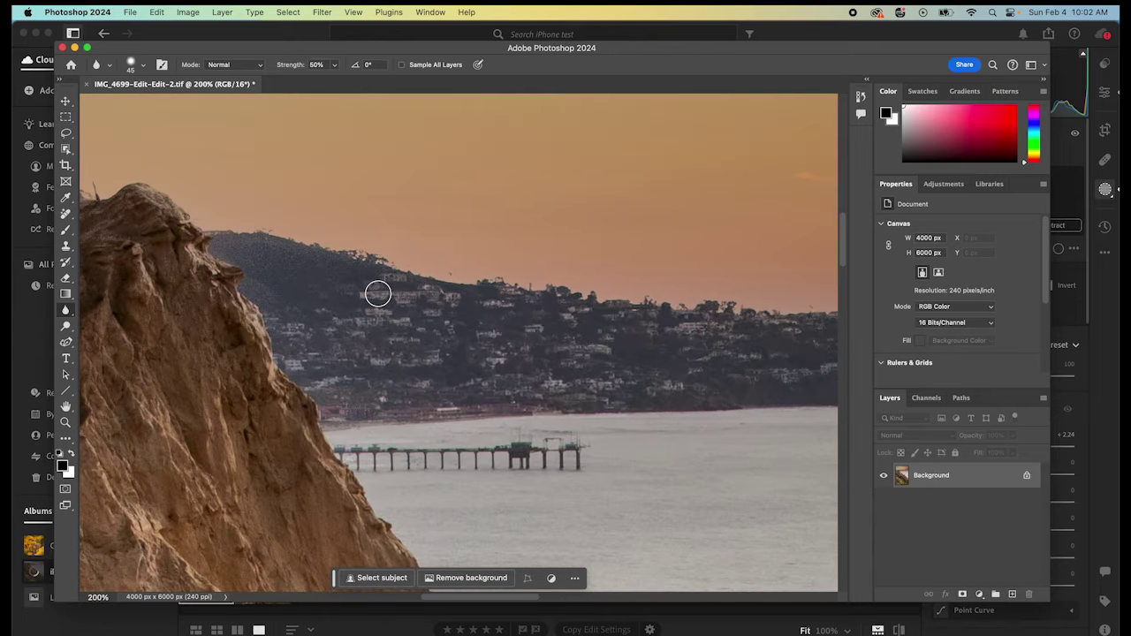
scroll(378, 293, "left", 20)
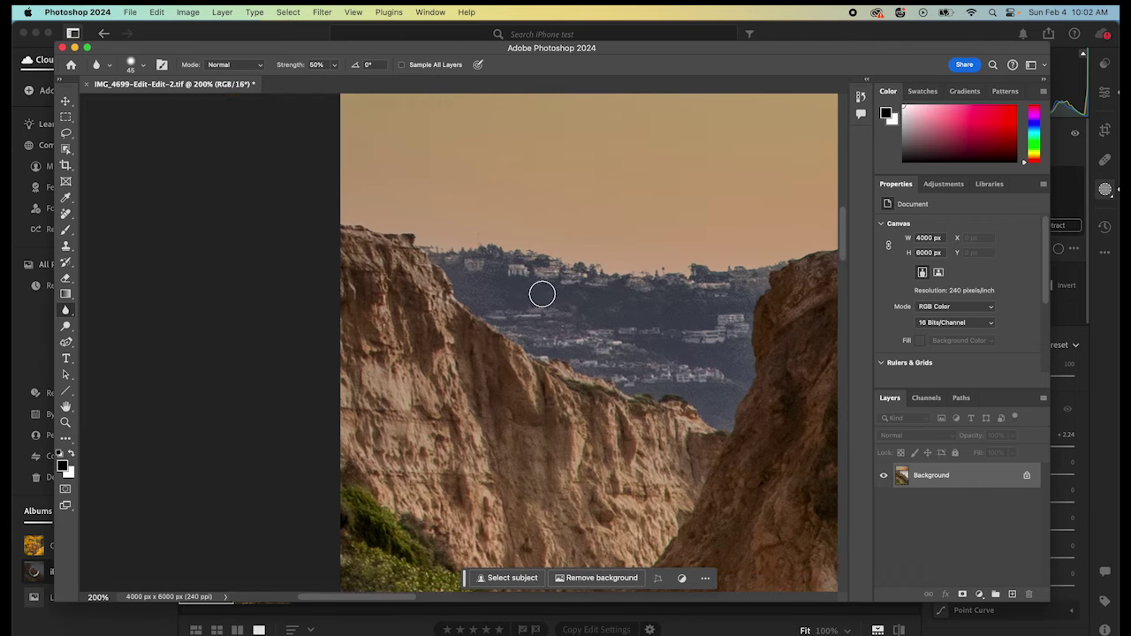
scroll(541, 294, "right", 20)
scroll(542, 293, "down", 5)
scroll(542, 294, "right", 10)
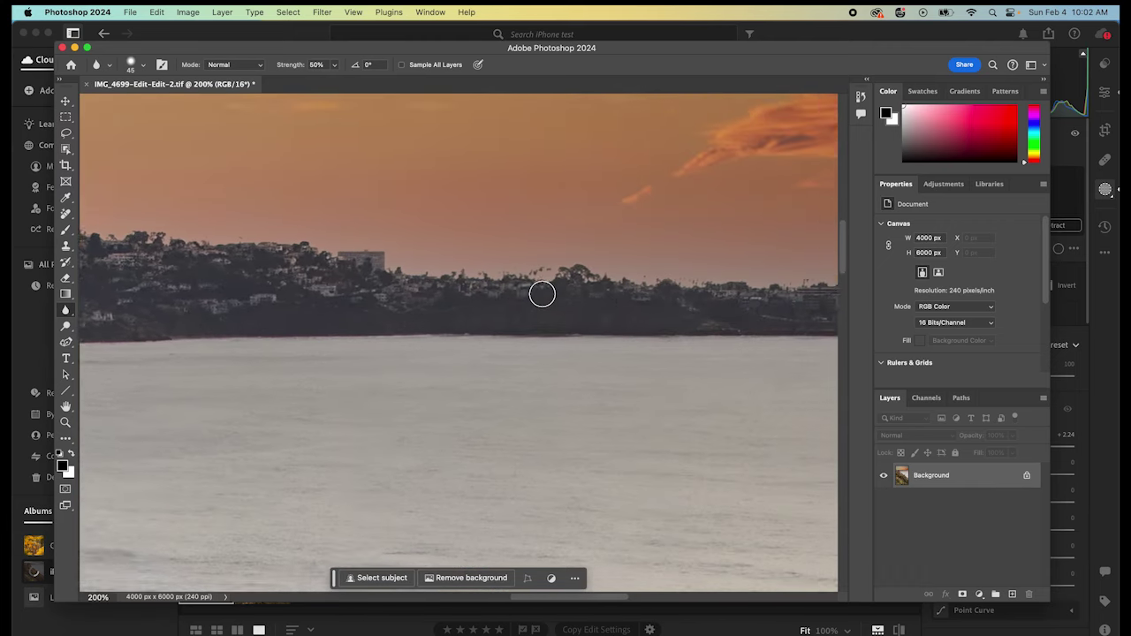
scroll(541, 294, "up", 4)
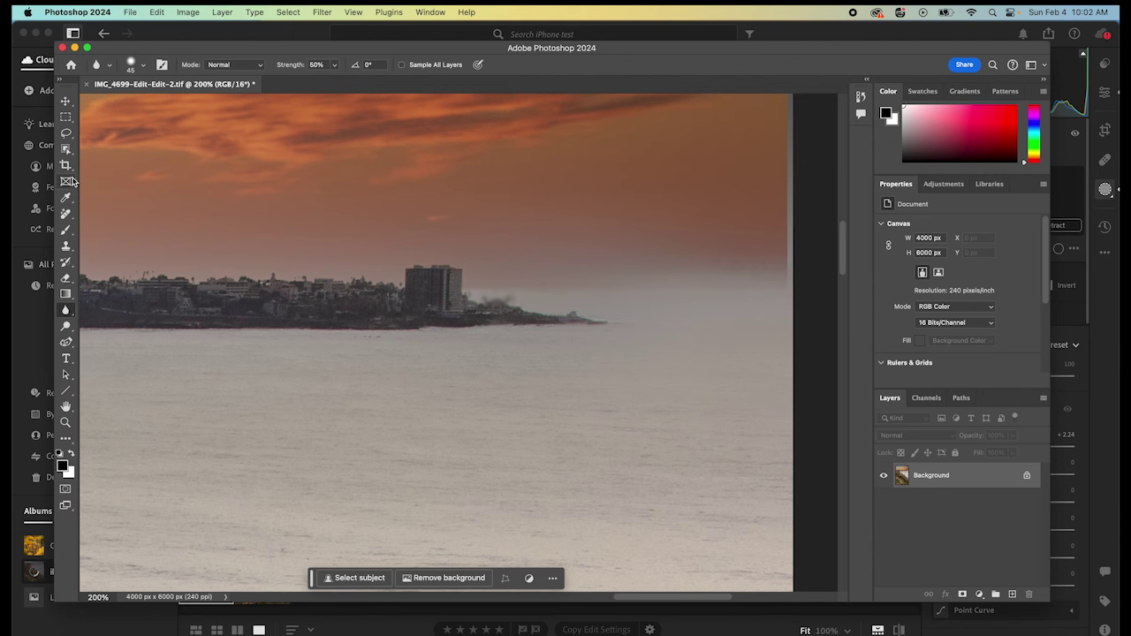
- Crop the image's right edge in to a width of 3990 px and zoom out
left_click(66, 166)
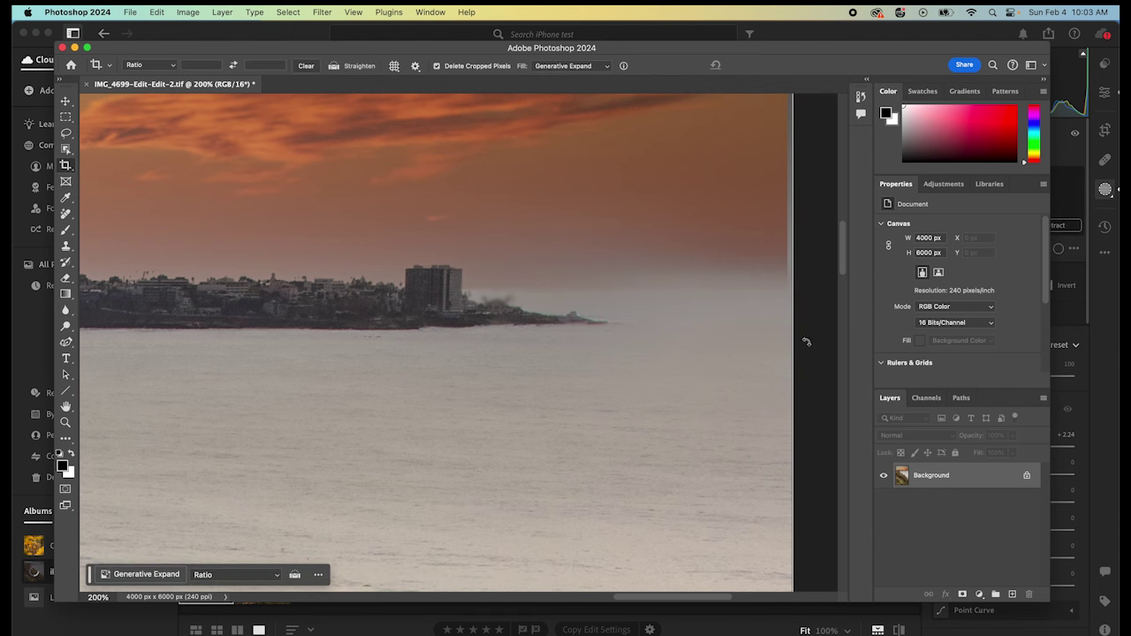
left_click_drag(803, 344, 791, 356)
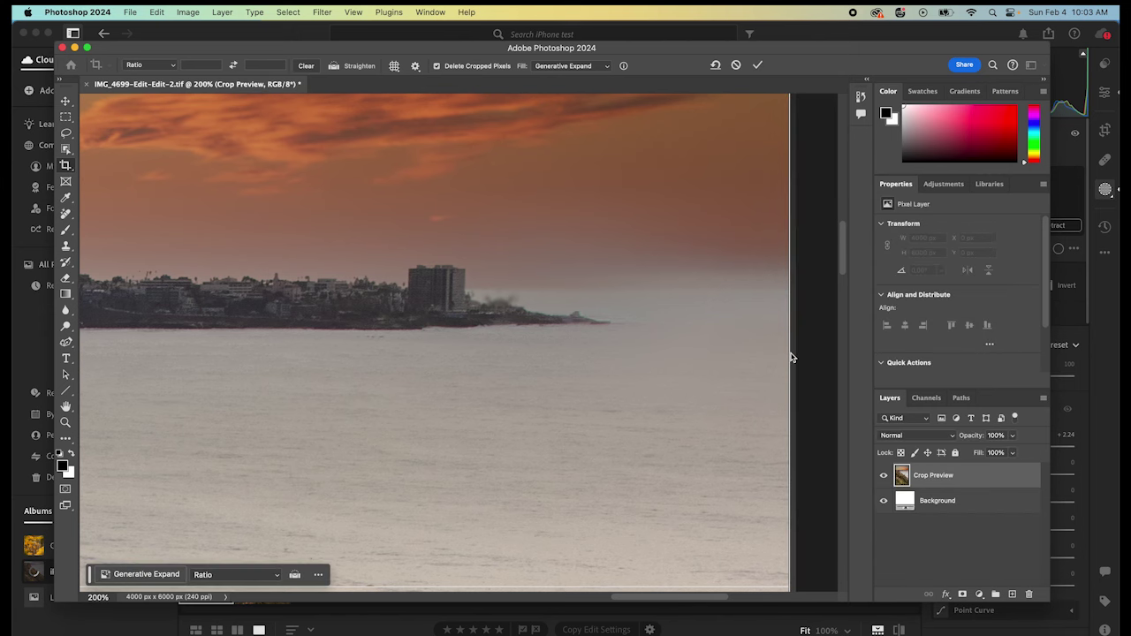
key("Return")
key("z")
left_click(416, 384, "alt")
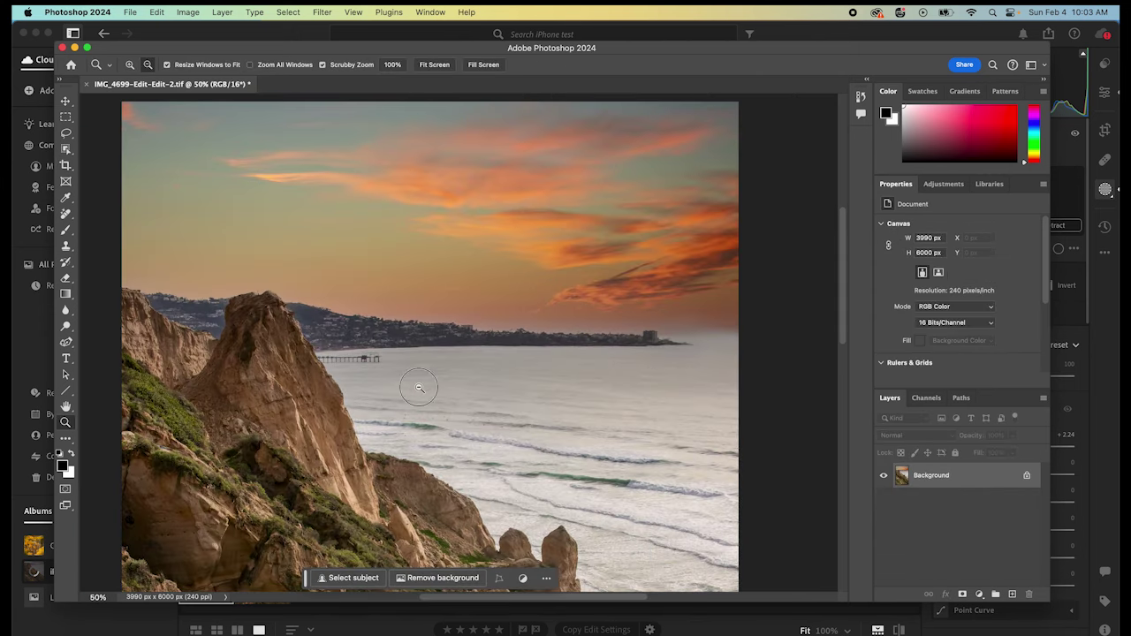
left_click(419, 387, "alt")
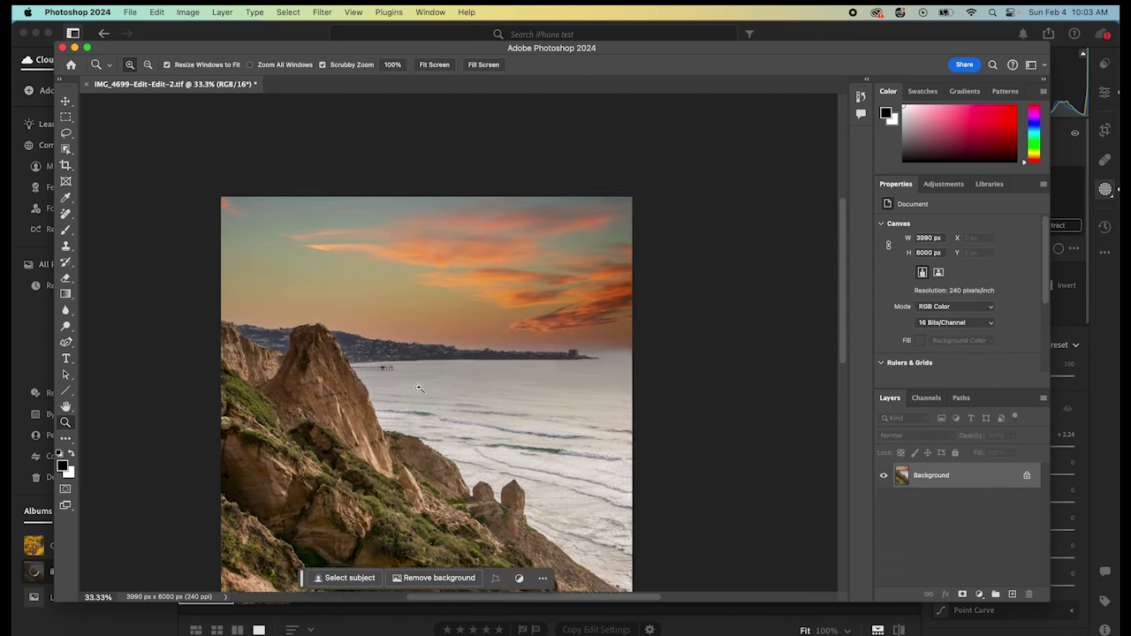
- Save and close IMG_4699-Edit-Edit-2.tif, returning to Lightroom
left_click(86, 84)
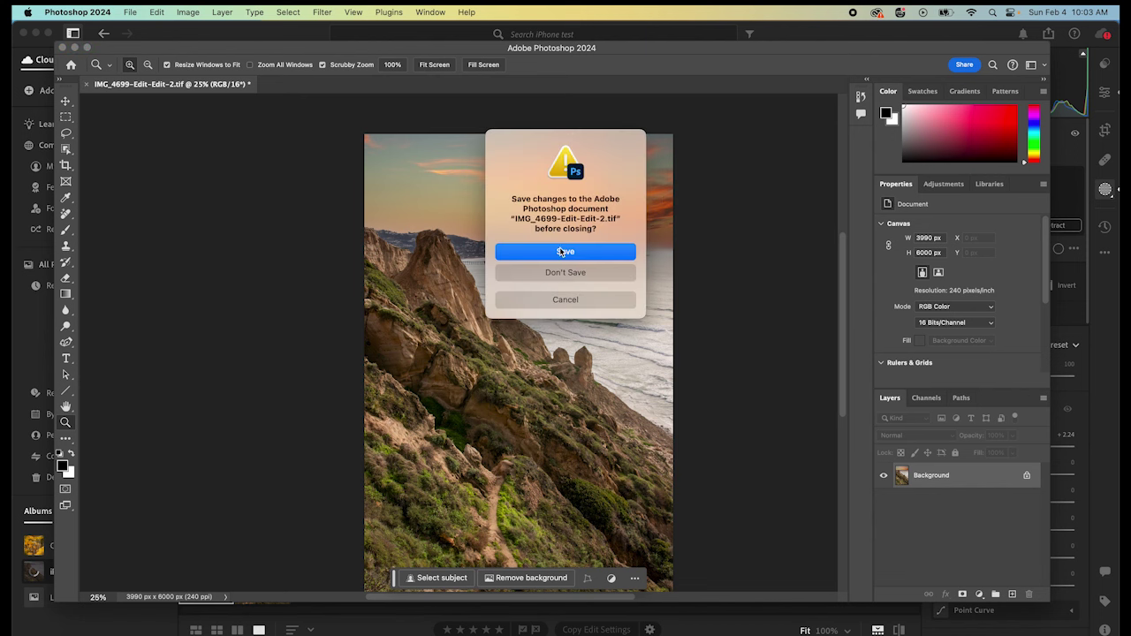
left_click(560, 248)
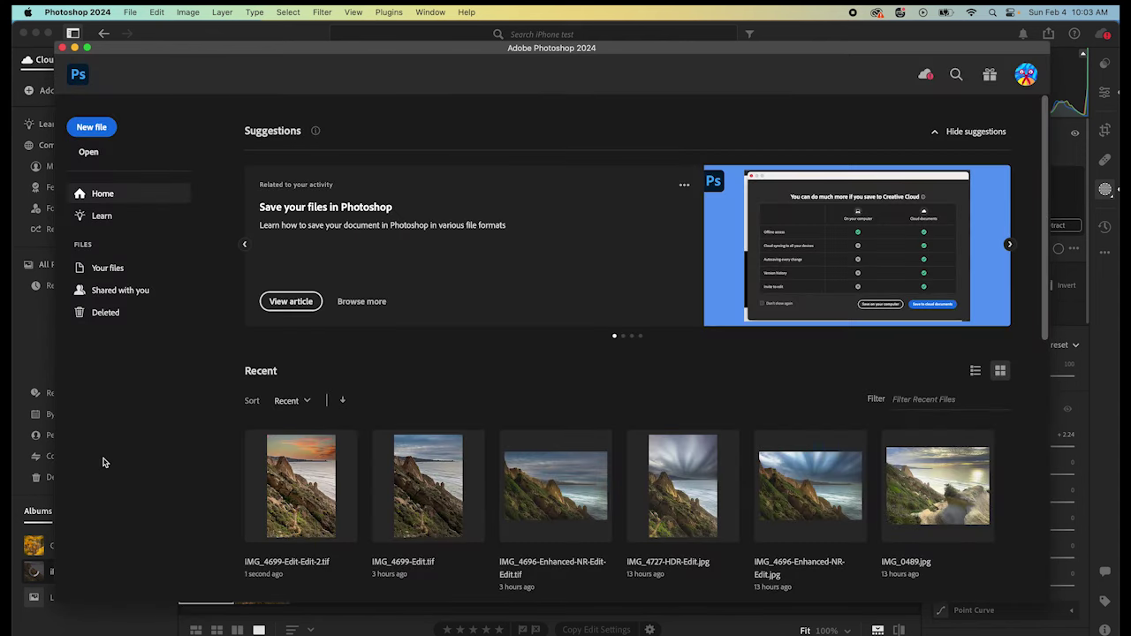
key("super+Tab")
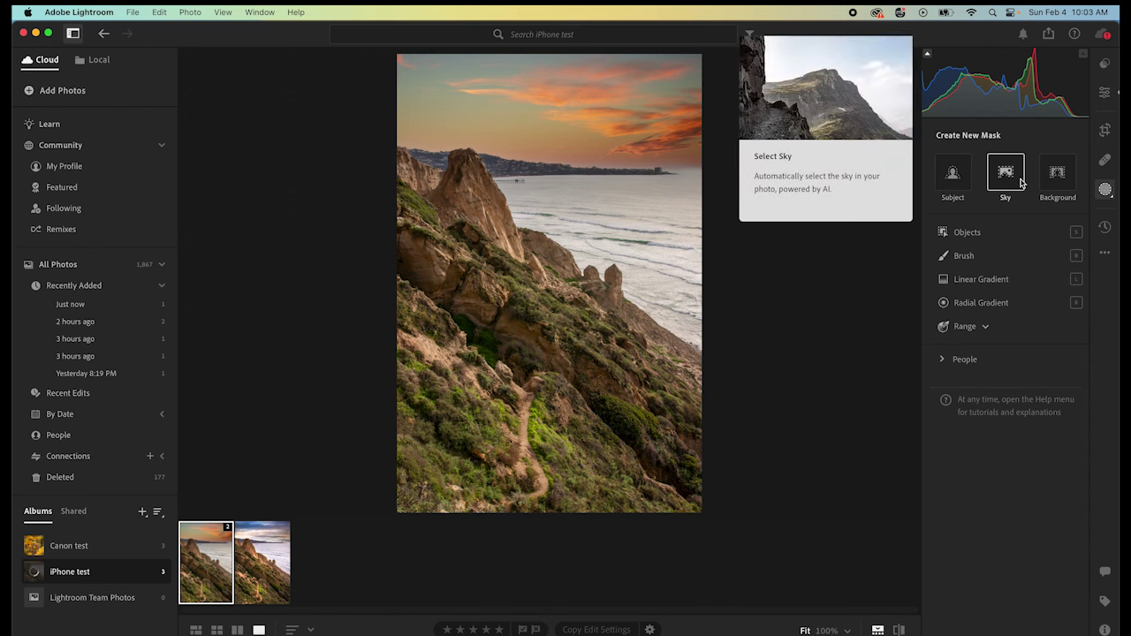
- Mask the sky, duplicate it as an inverted land mask, then set Temp +14 and Exposure -0.36
left_click(1004, 176)
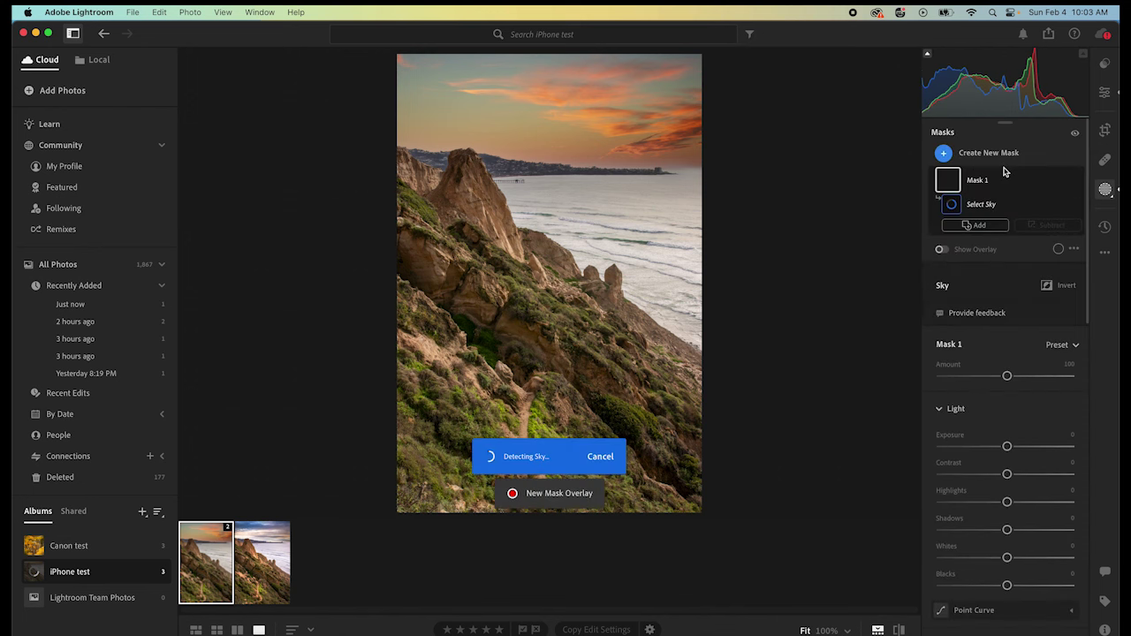
left_click(1064, 183)
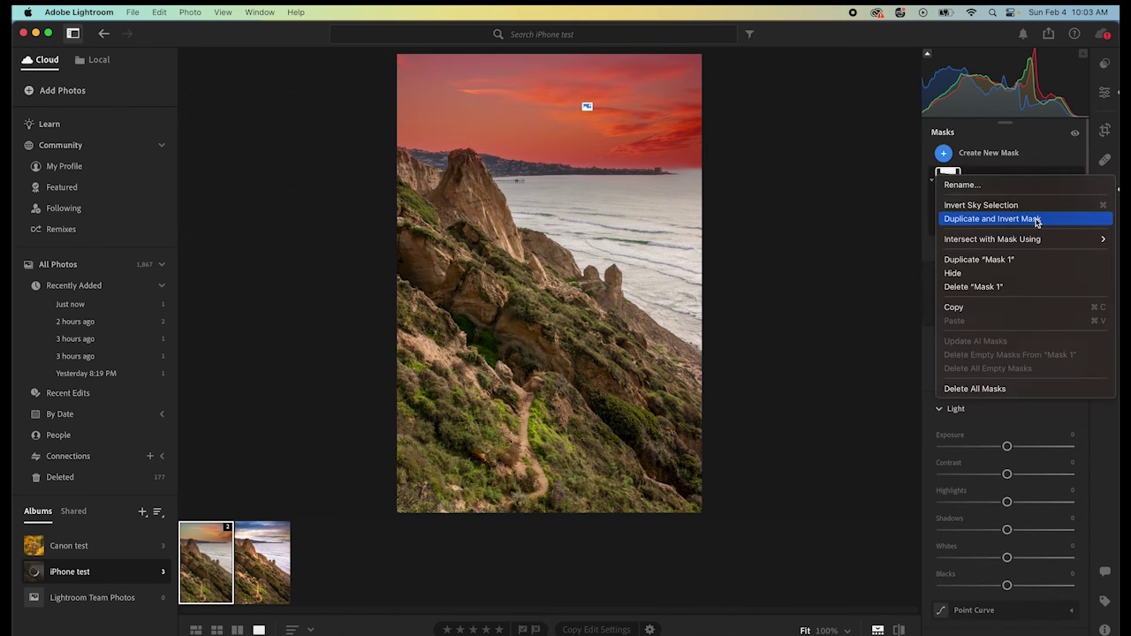
left_click(1036, 219)
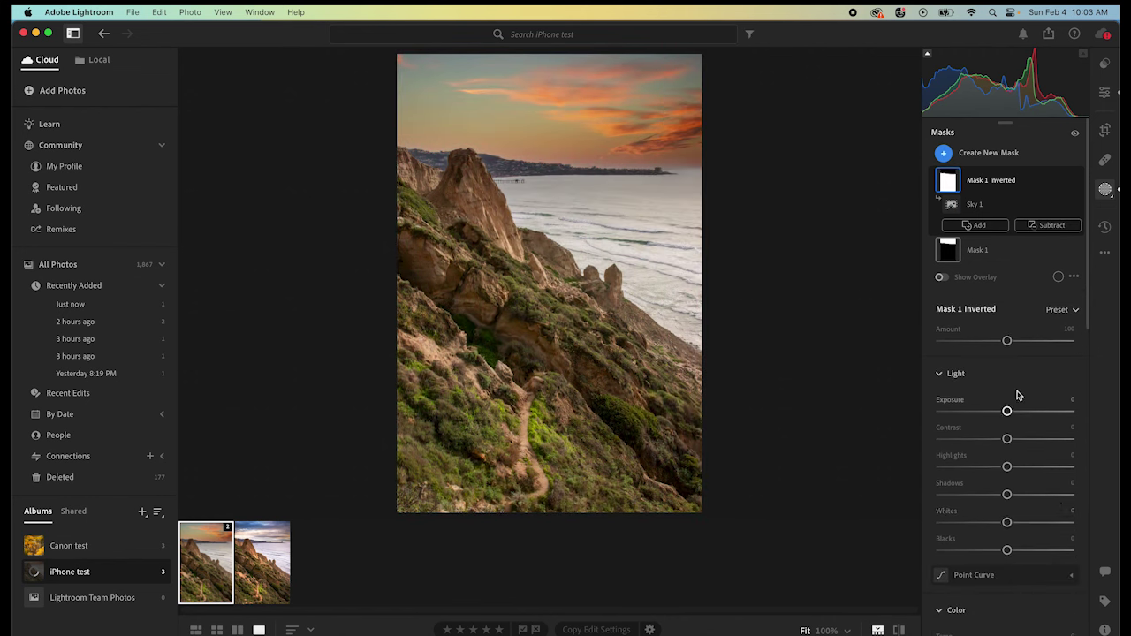
scroll(1007, 459, "down", 5)
left_click_drag(1007, 442, 1016, 439)
scroll(1016, 439, "up", 3)
left_click_drag(1006, 307, 1001, 308)
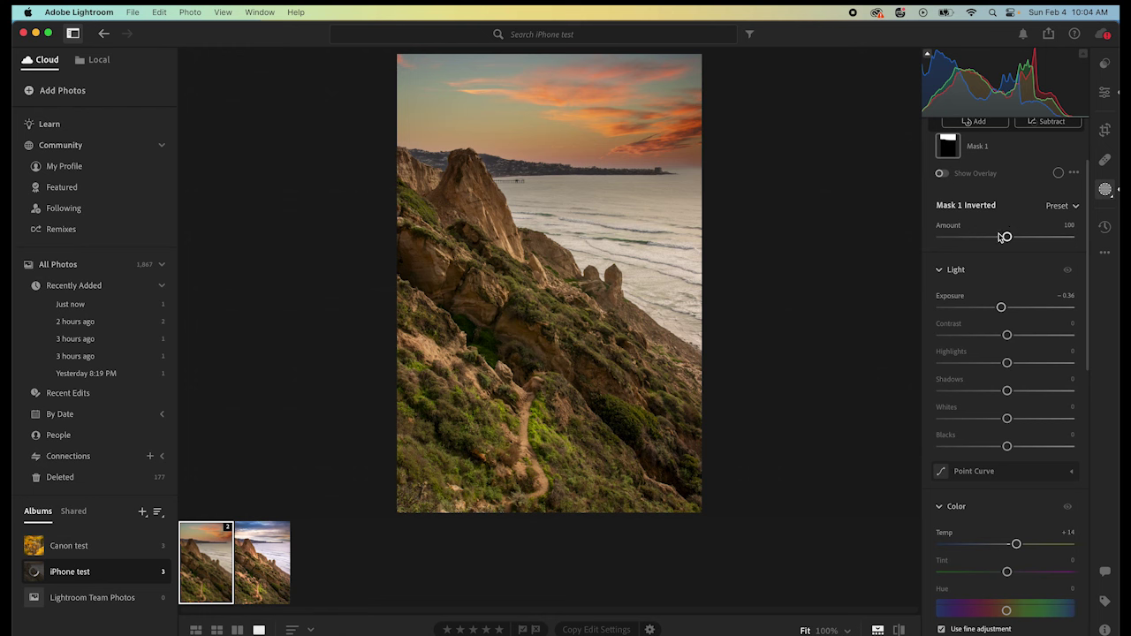
scroll(1012, 234, "up", 3)
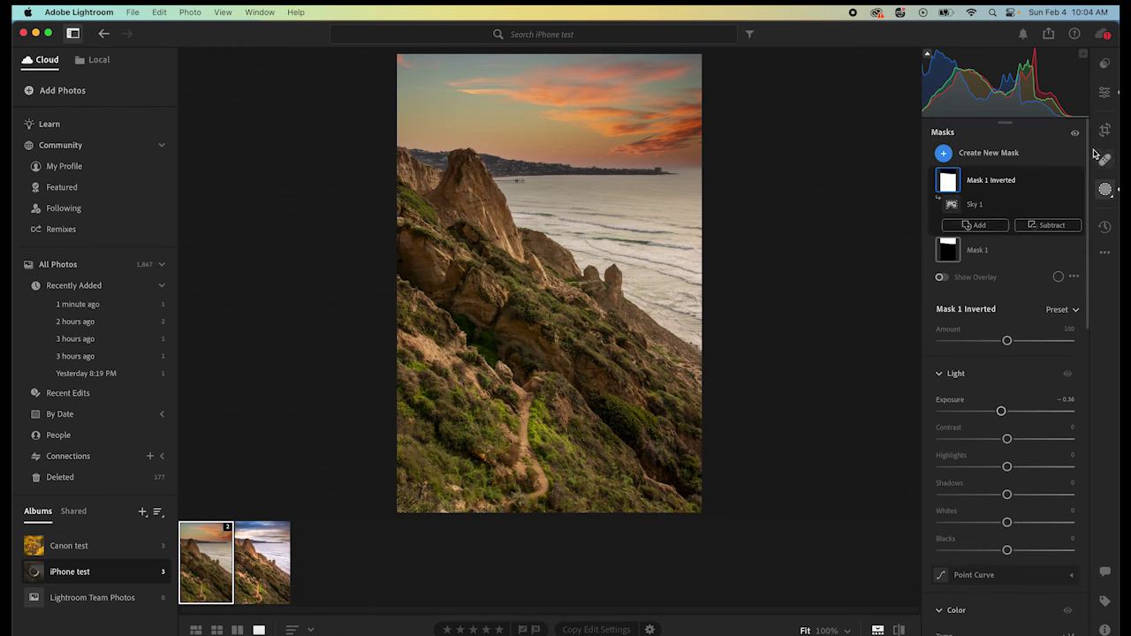
- Apply Auto tone in the Edit panel, then nudge Mask 2's Temp slider slightly warmer
left_click(1104, 93)
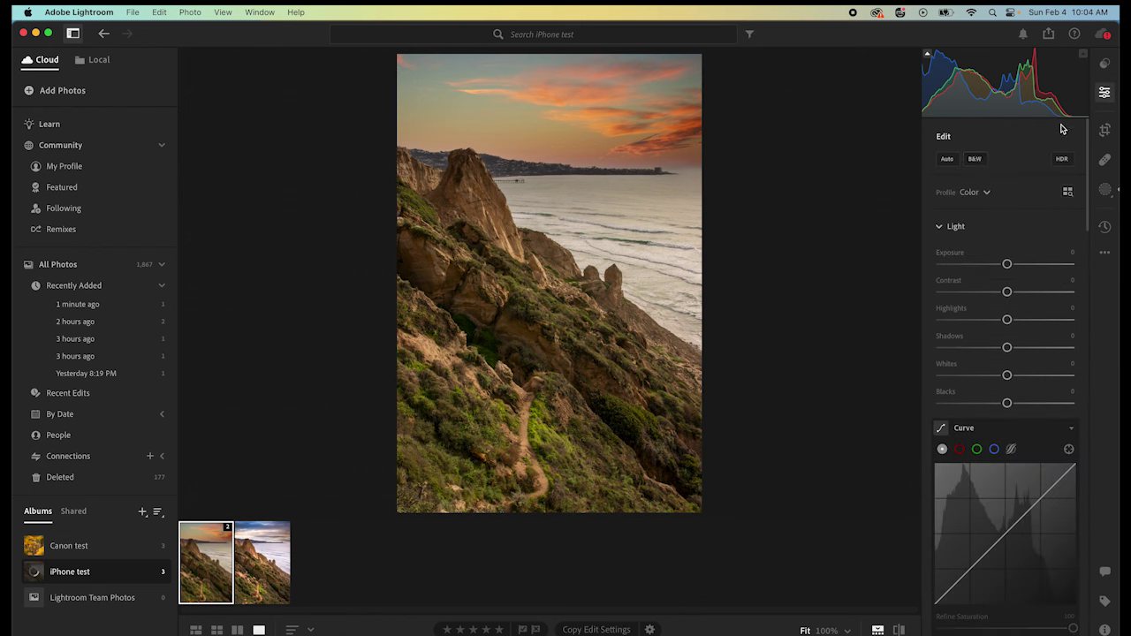
left_click(946, 161)
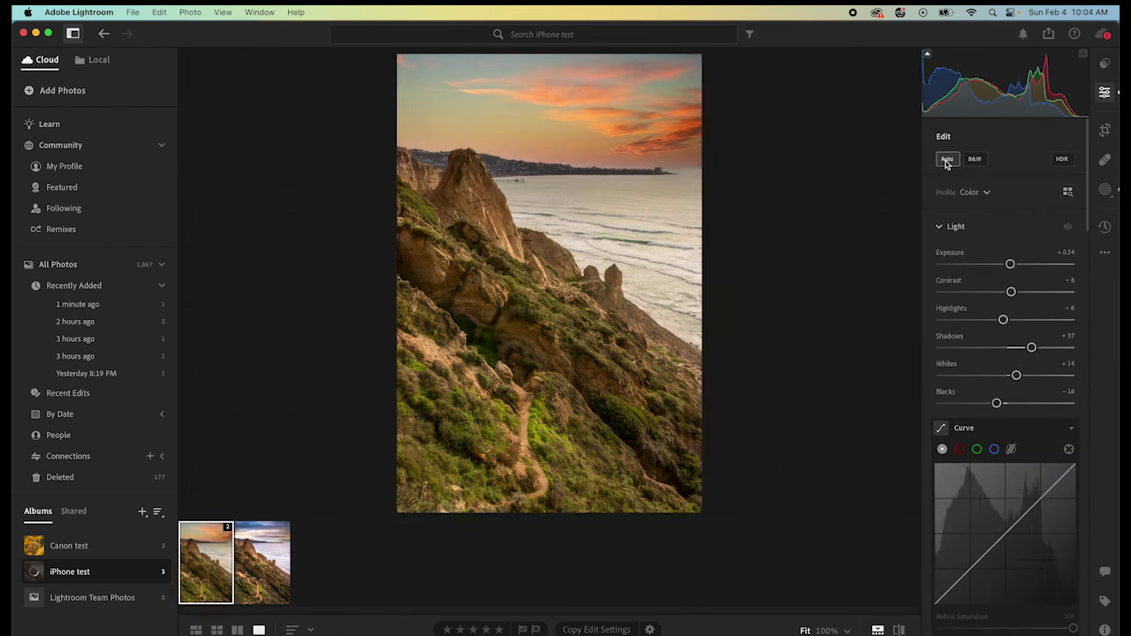
key("m")
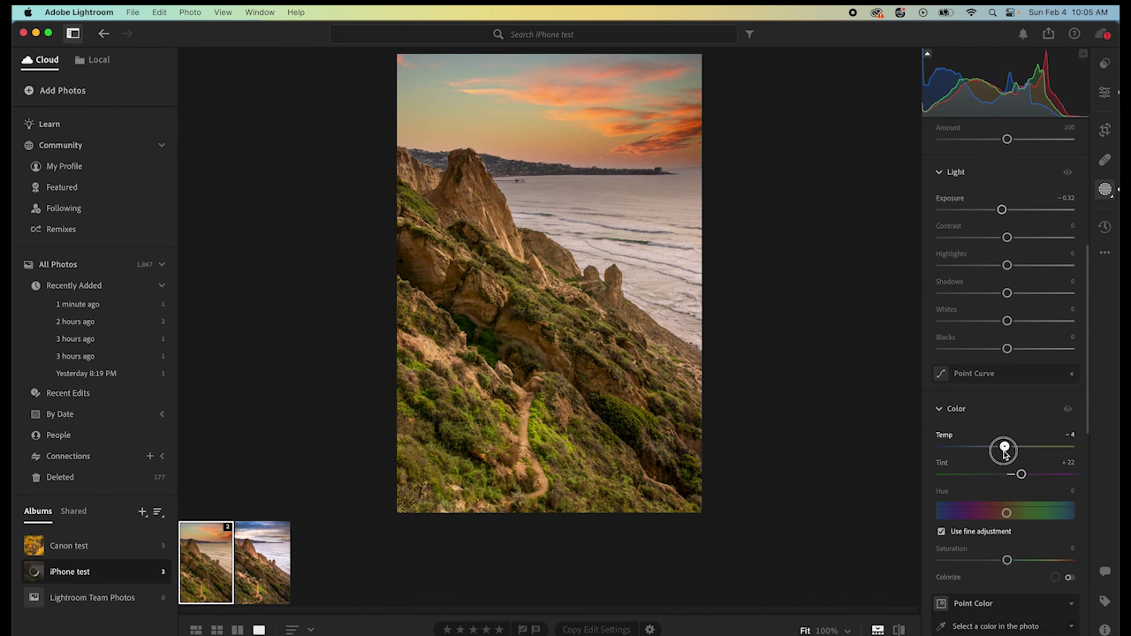
left_click_drag(1004, 452, 1004, 453)
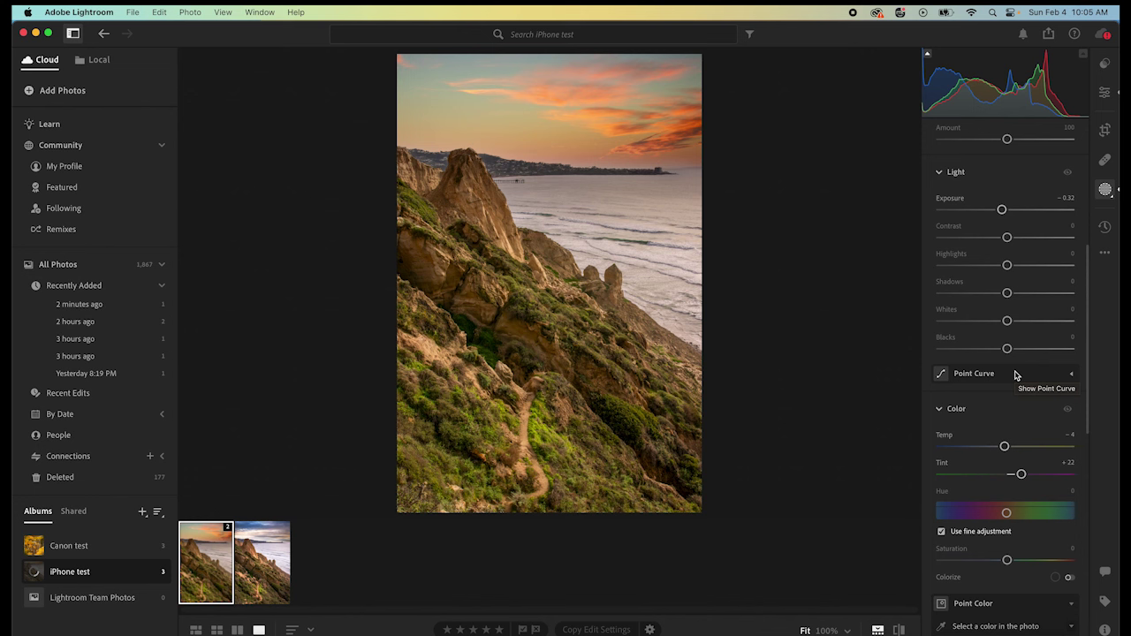
scroll(1015, 376, "up", 8)
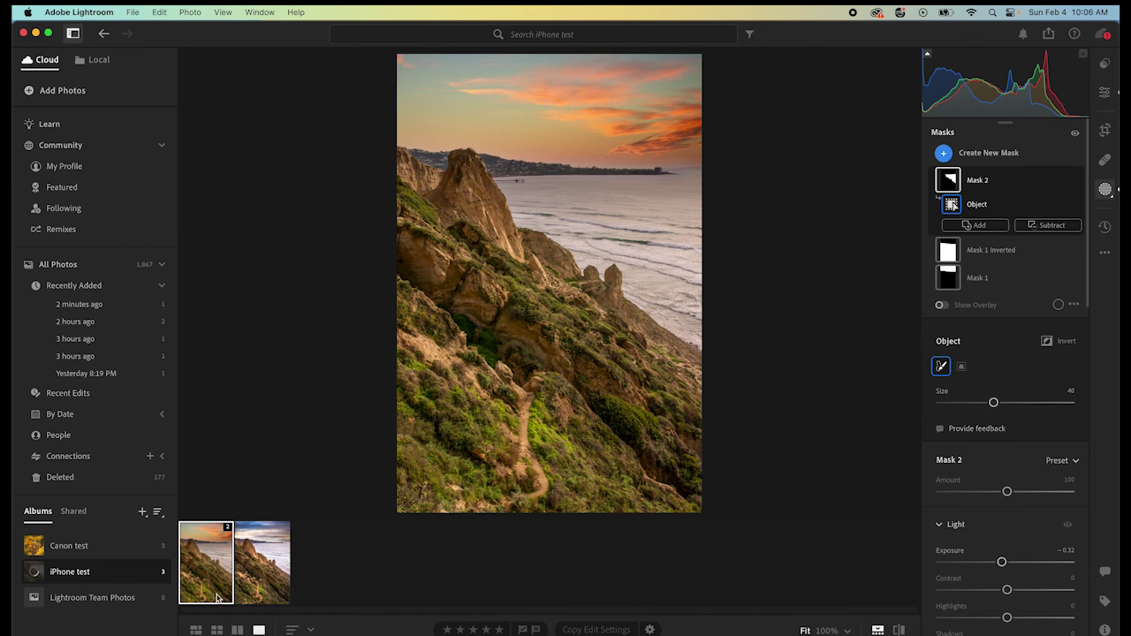
- Open the second filmstrip photo, the stormy grey-sky cliff version with four masks
left_click(259, 591)
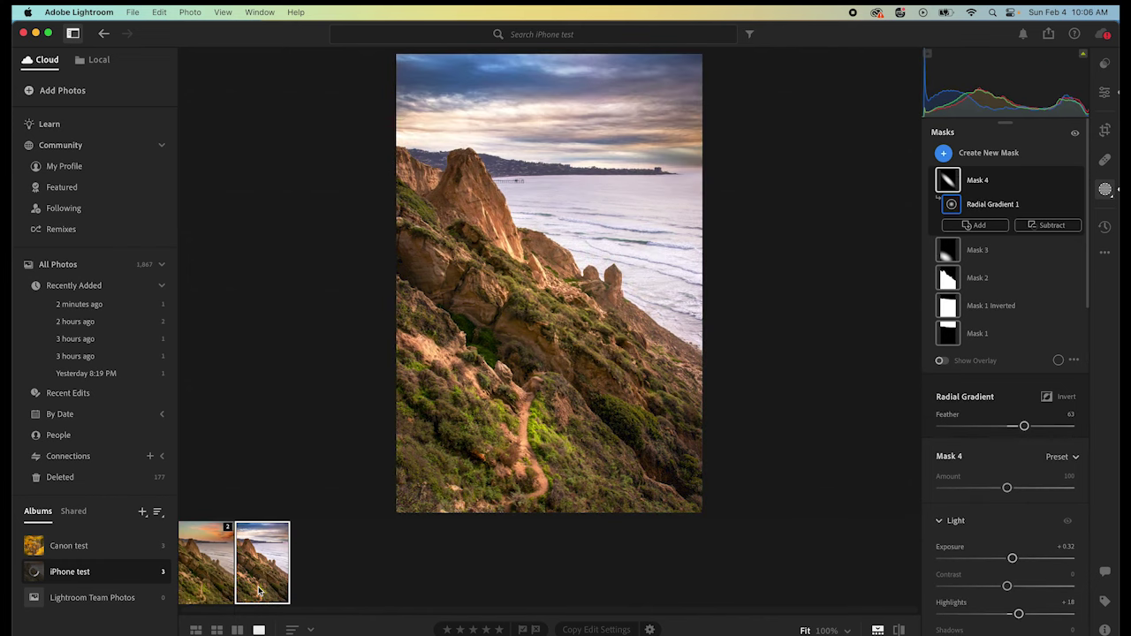